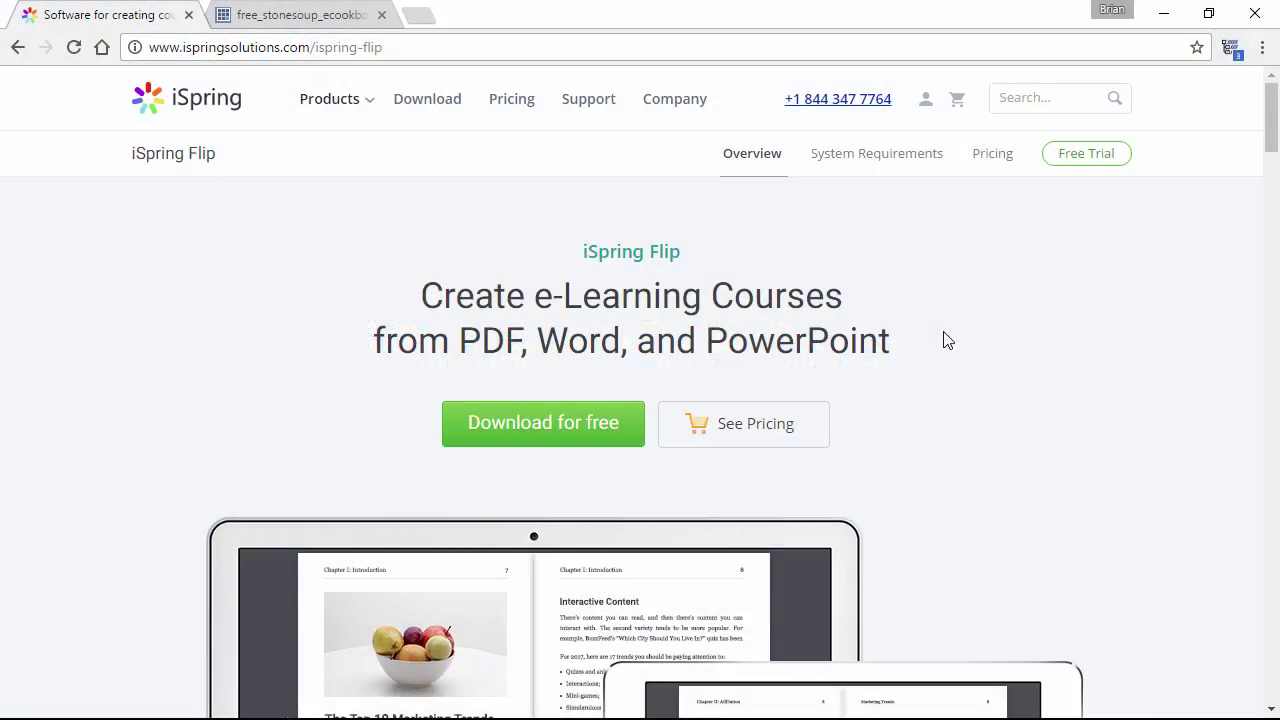
# Step: Scroll the iSpring Flip overview page to the device mockups and select the page URL
pyautogui.scroll(-4, 947, 340)
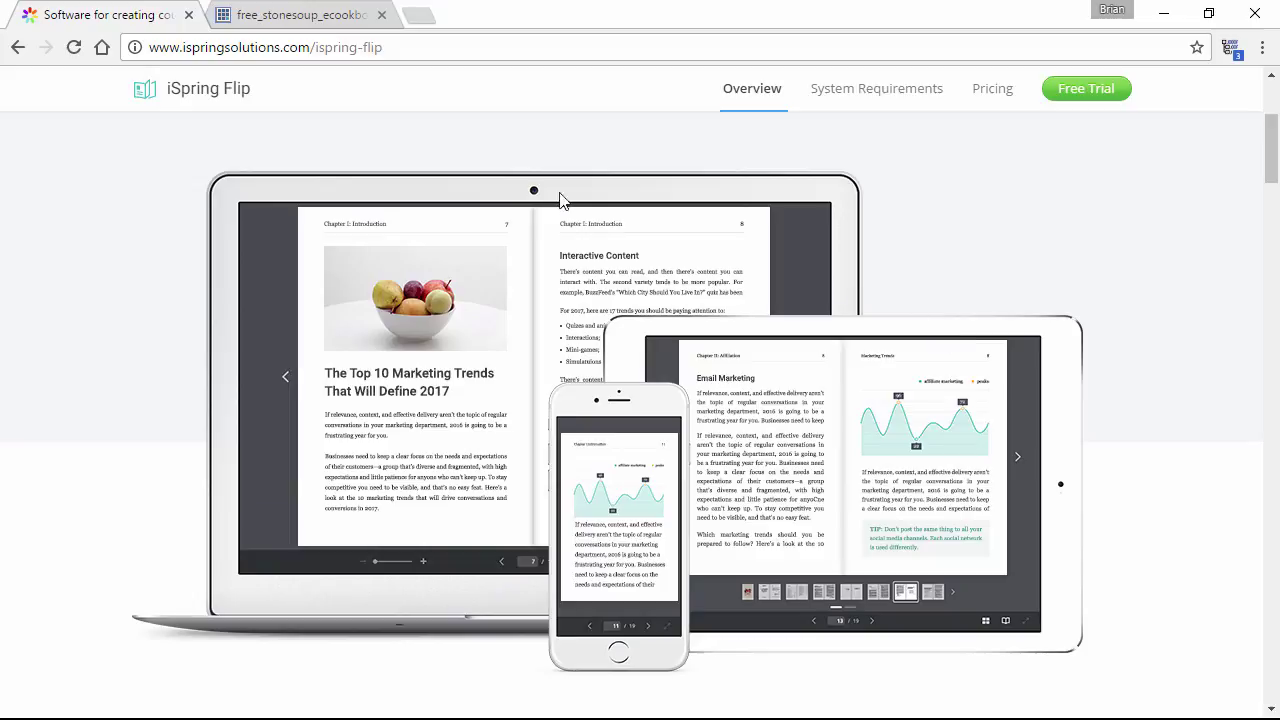
pyautogui.click(417, 47)
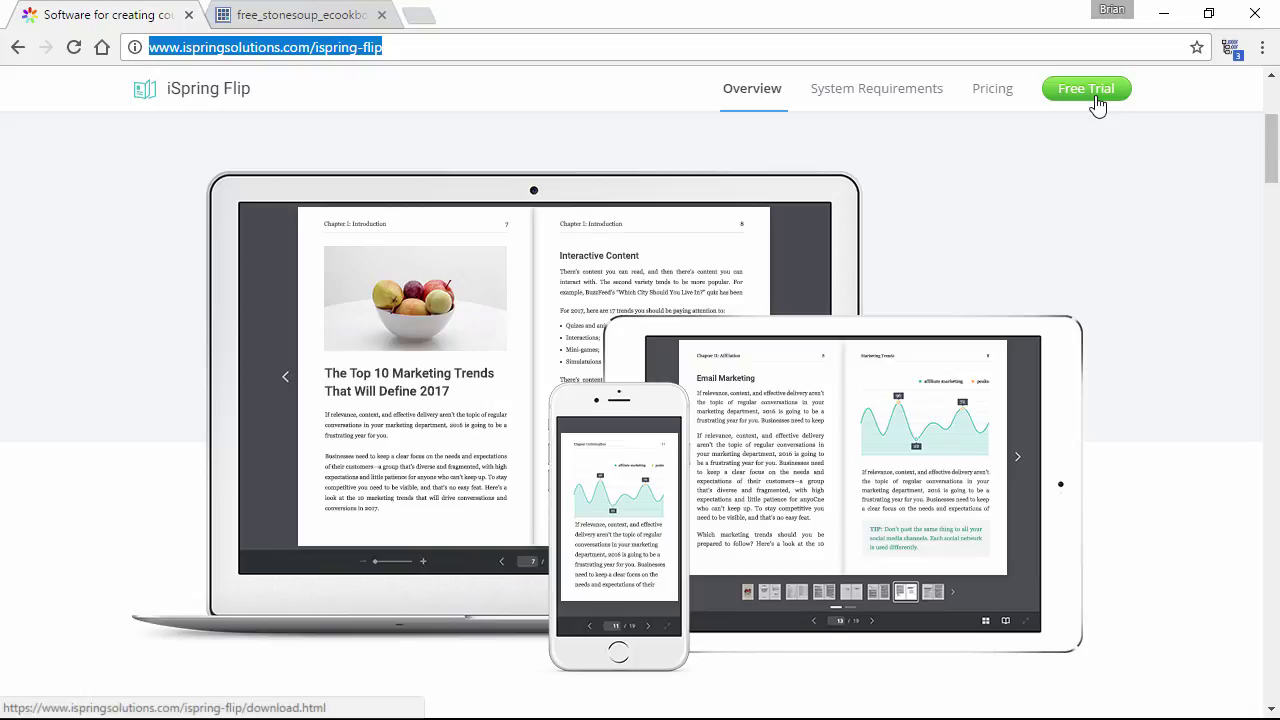
# Step: Switch to the free_stonesoup_ecookbook.pdf tab and scroll through the cookbook to page 9
pyautogui.hotkey('ctrl', 'Tab')
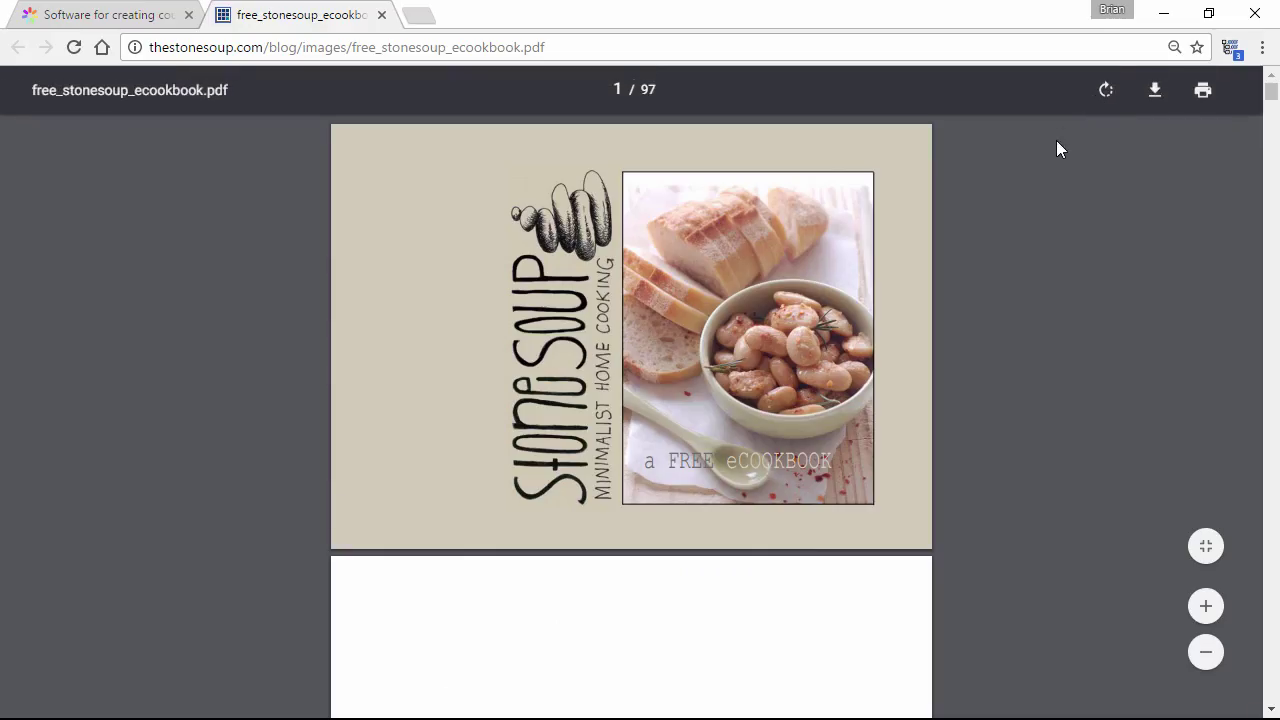
pyautogui.scroll(-12, 1014, 306)
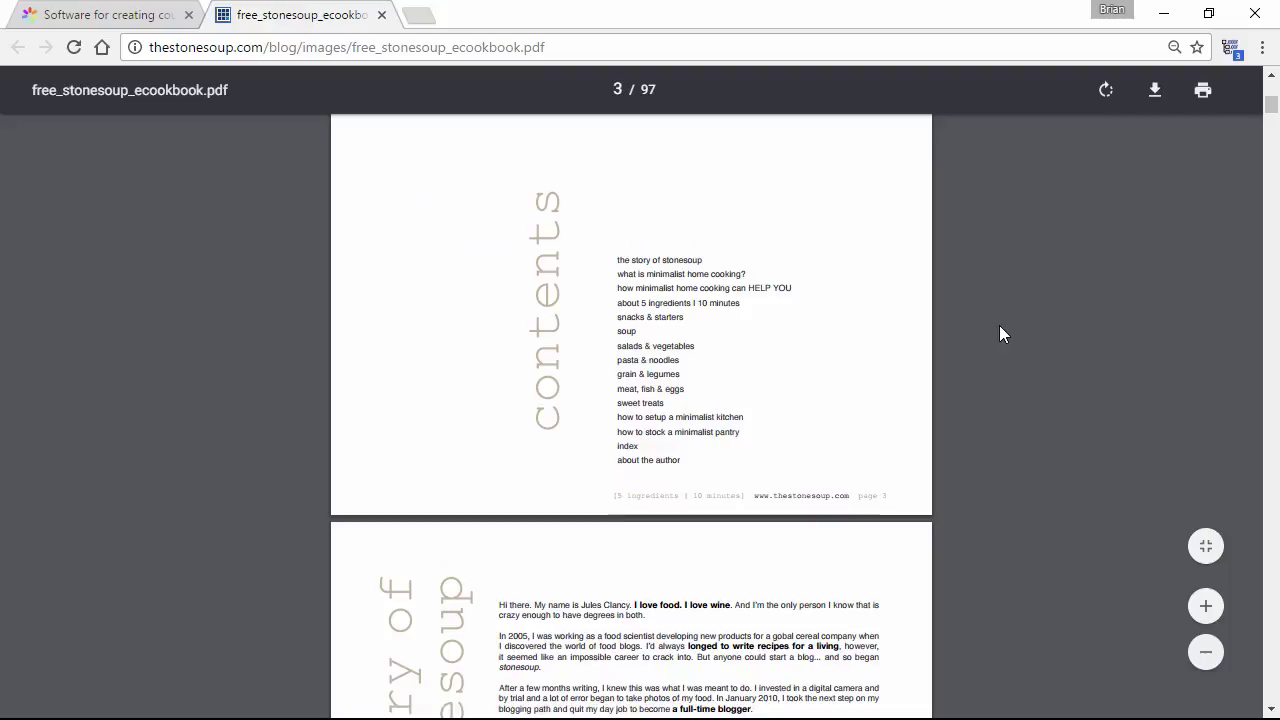
pyautogui.scroll(-11, 999, 325)
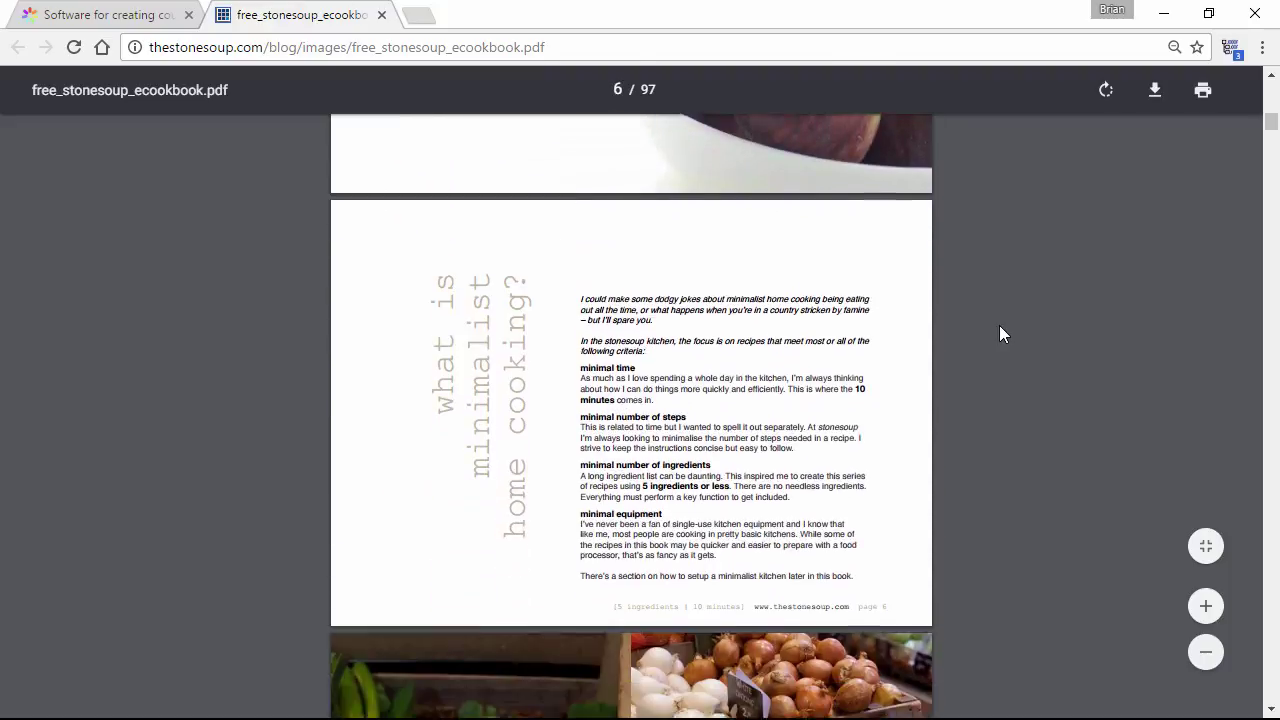
pyautogui.scroll(-12, 999, 333)
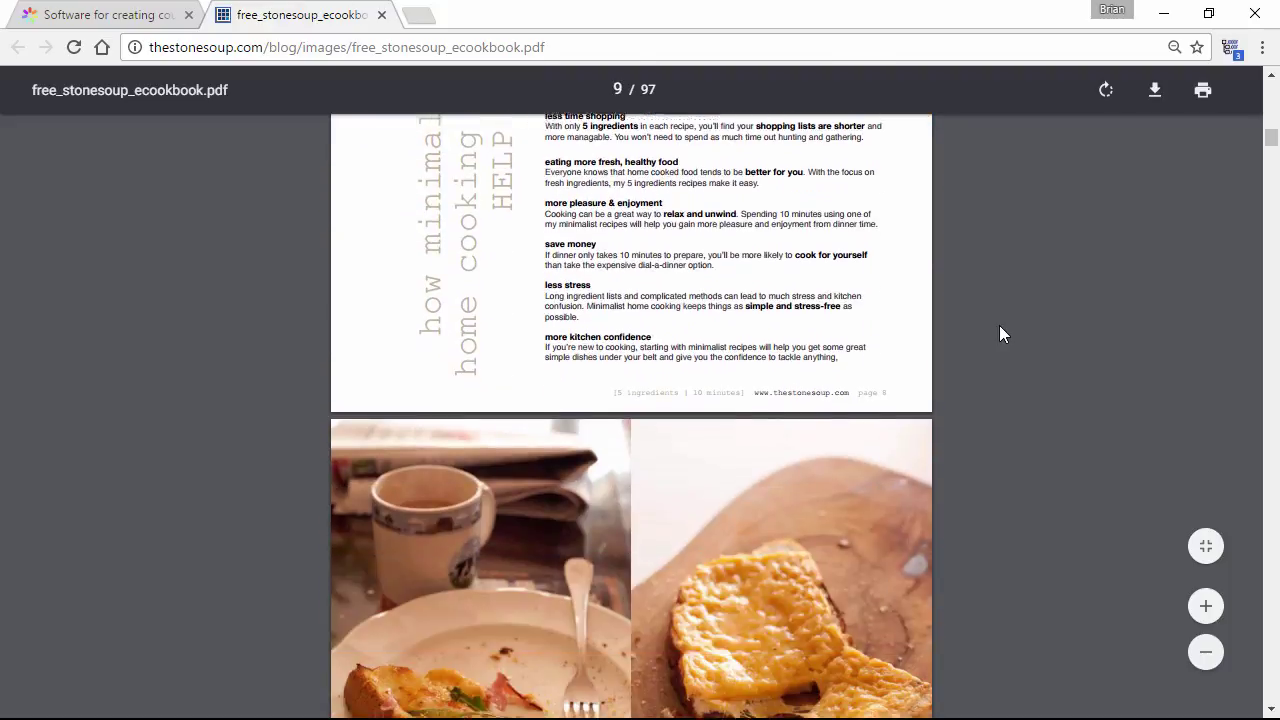
pyautogui.scroll(-1, 1005, 334)
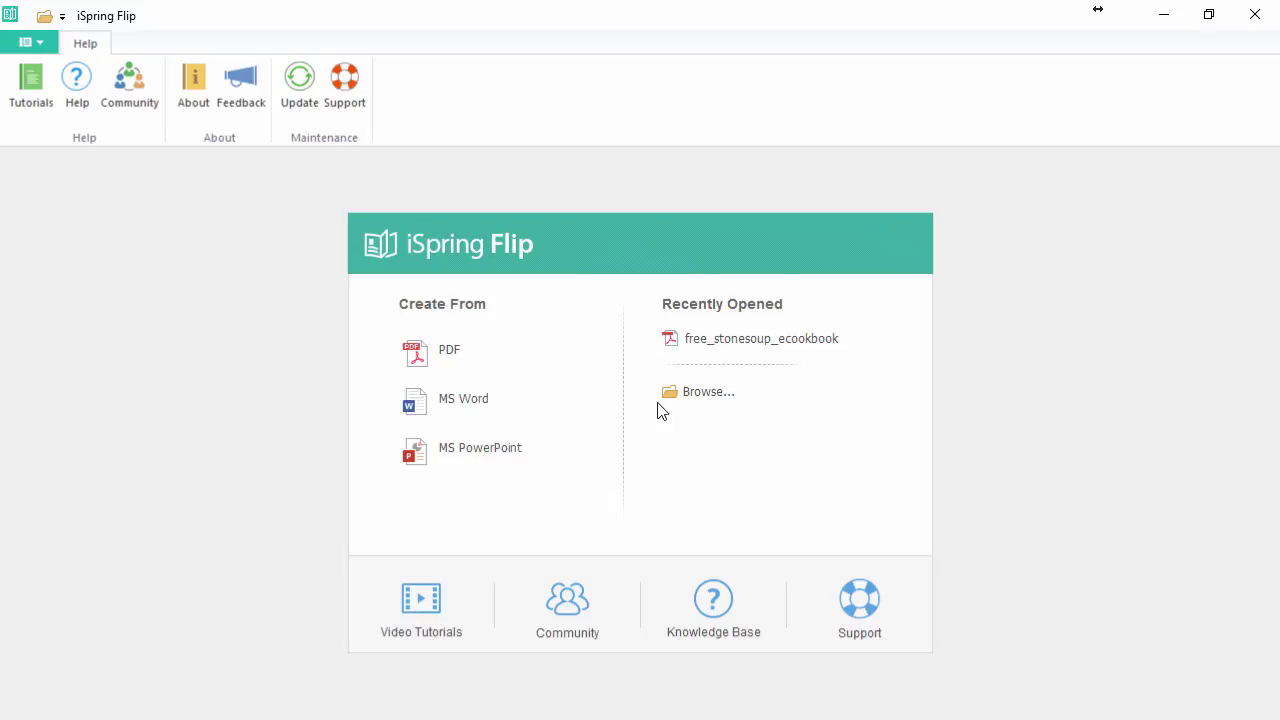
# Step: Browse for a source document and check the supported file types in the Open dialog
pyautogui.click(710, 405)
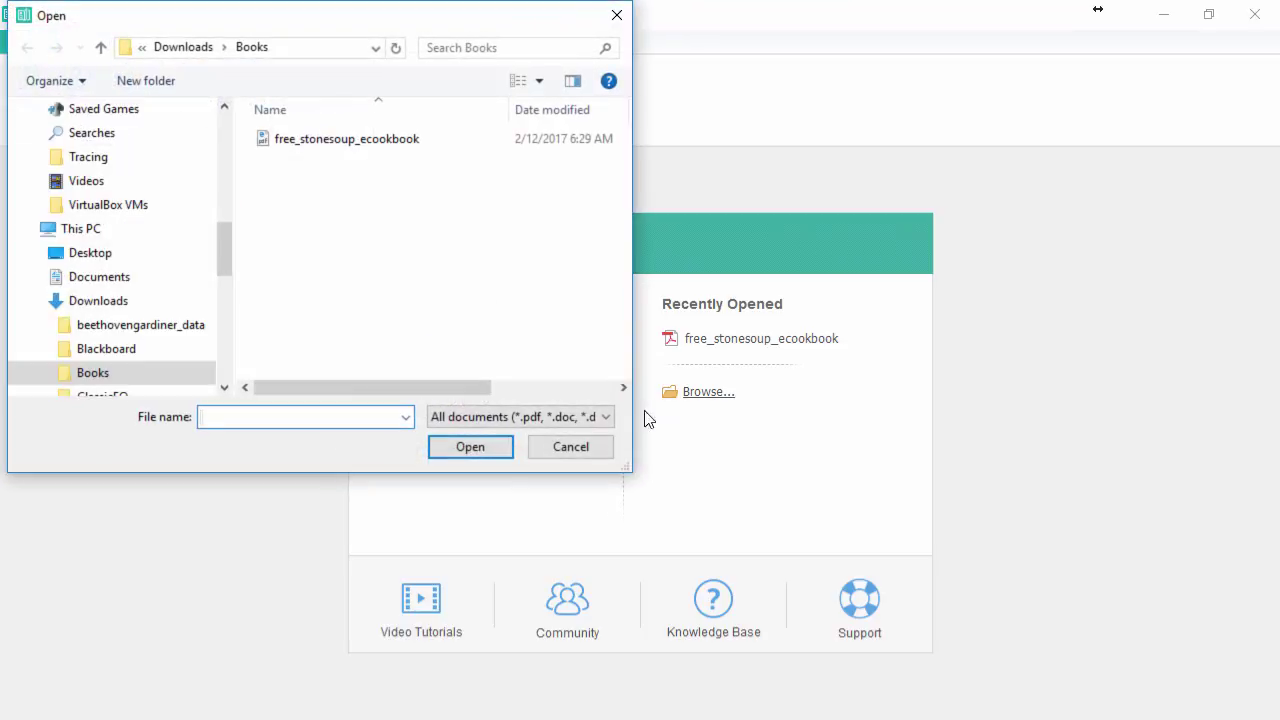
pyautogui.click(599, 416)
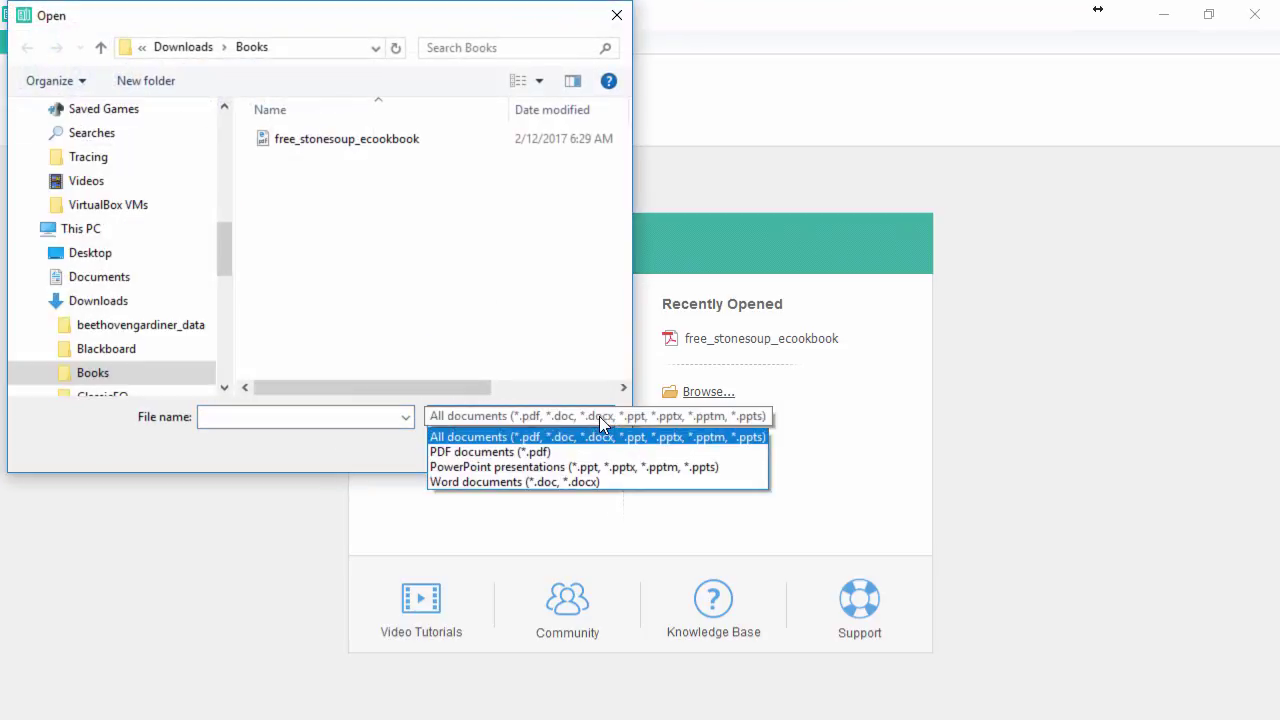
# Step: Open free_stonesoup_ecookbook from Downloads › Books as a 97-page book
pyautogui.click(335, 145)
pyautogui.doubleClick(335, 145)
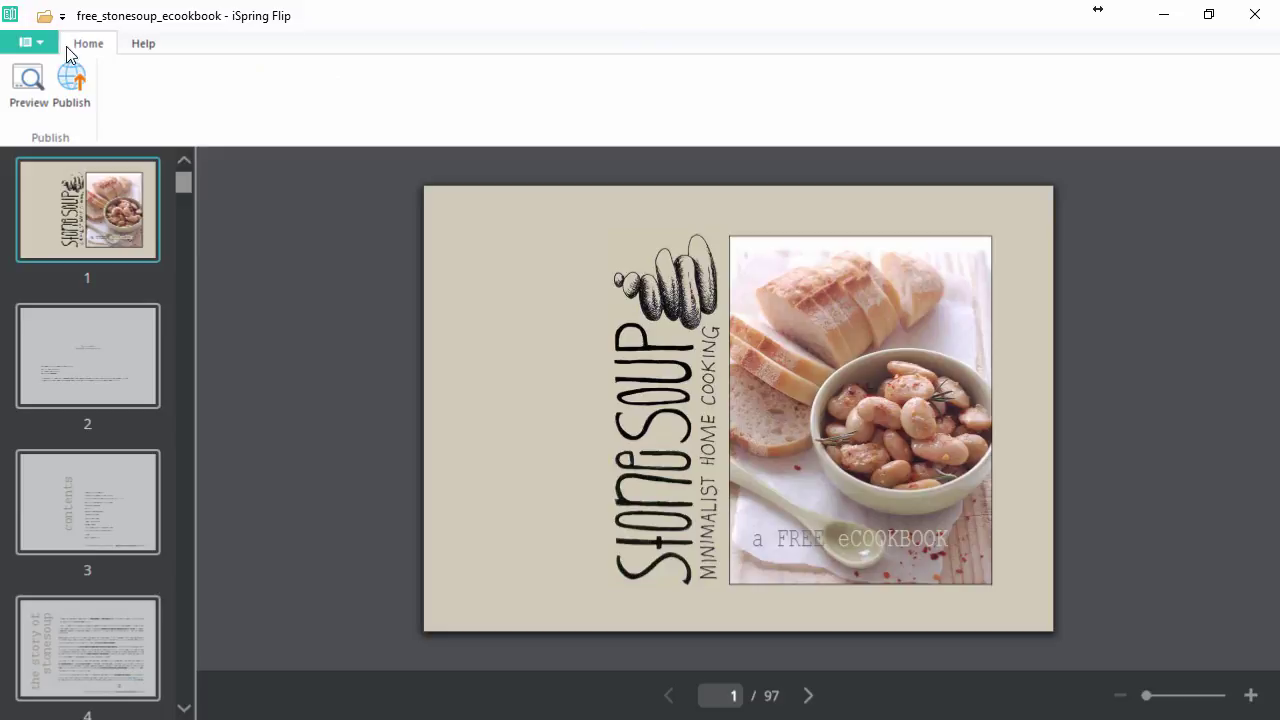
pyautogui.click(36, 43)
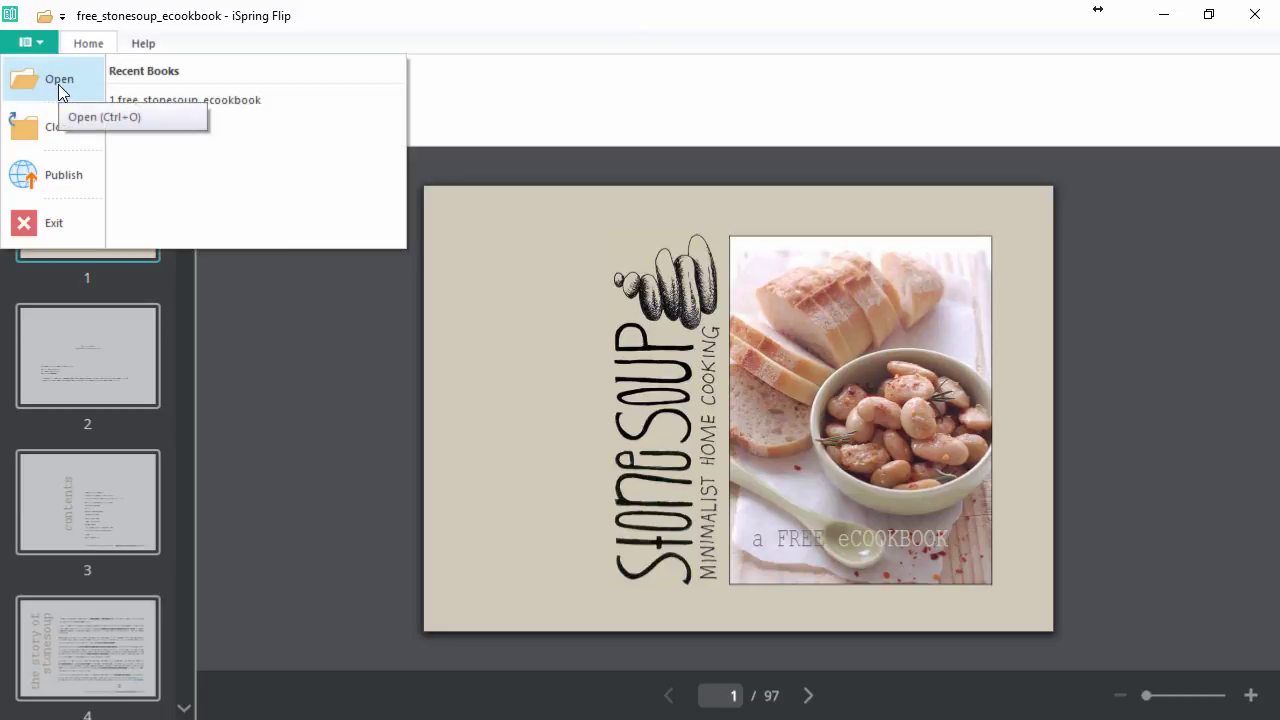
pyautogui.press('Escape')
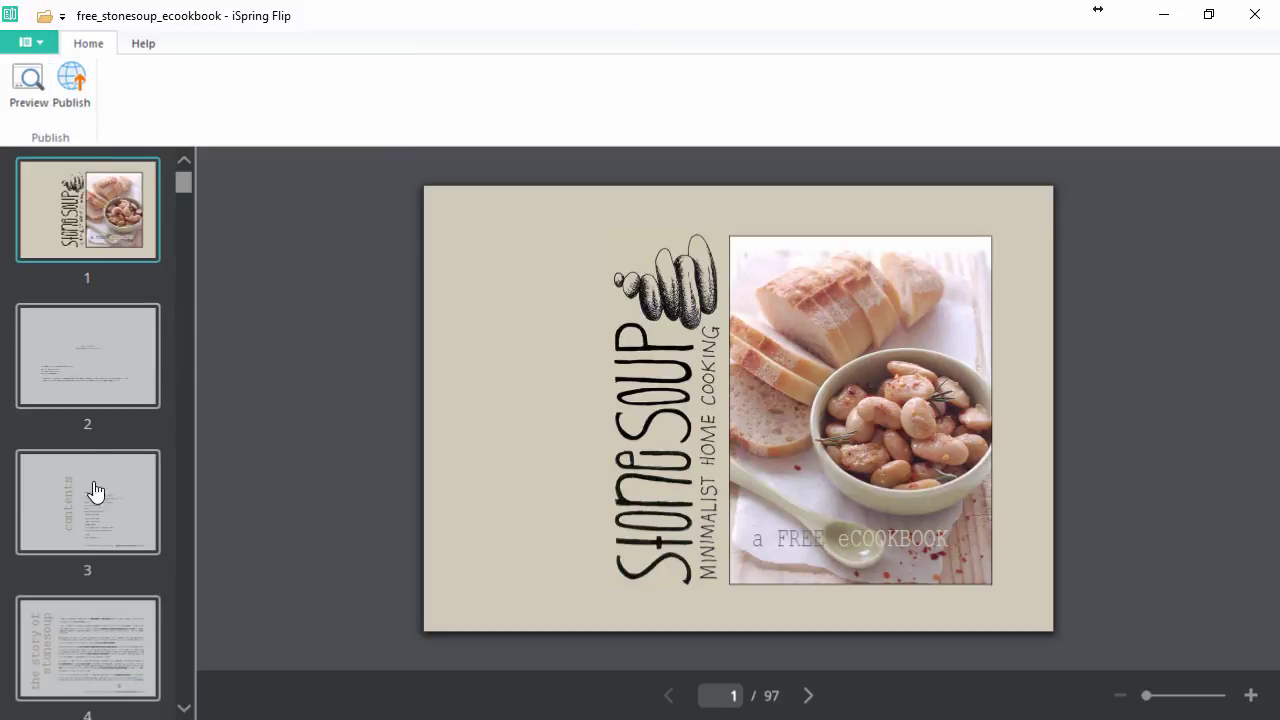
# Step: Advance the book to page 6 and zoom in to read its text
pyautogui.click(811, 698)
pyautogui.click(813, 700)
pyautogui.click(810, 697)
pyautogui.click(810, 697)
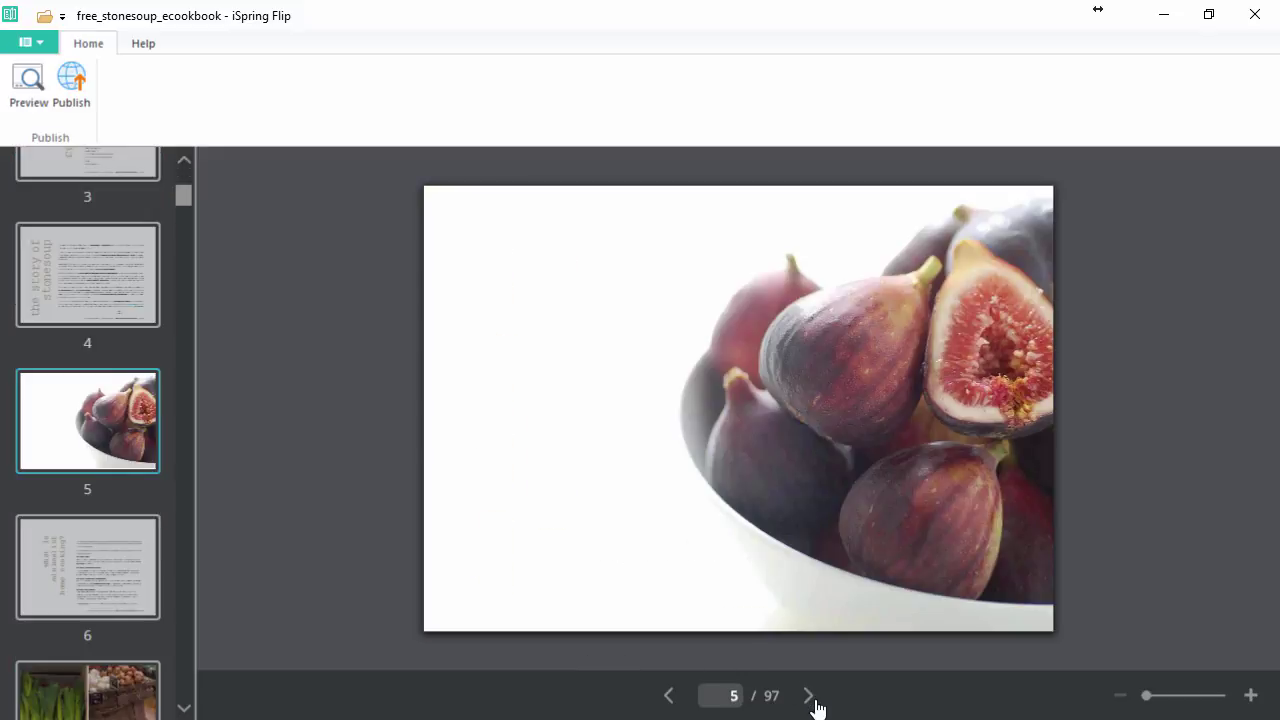
pyautogui.click(810, 697)
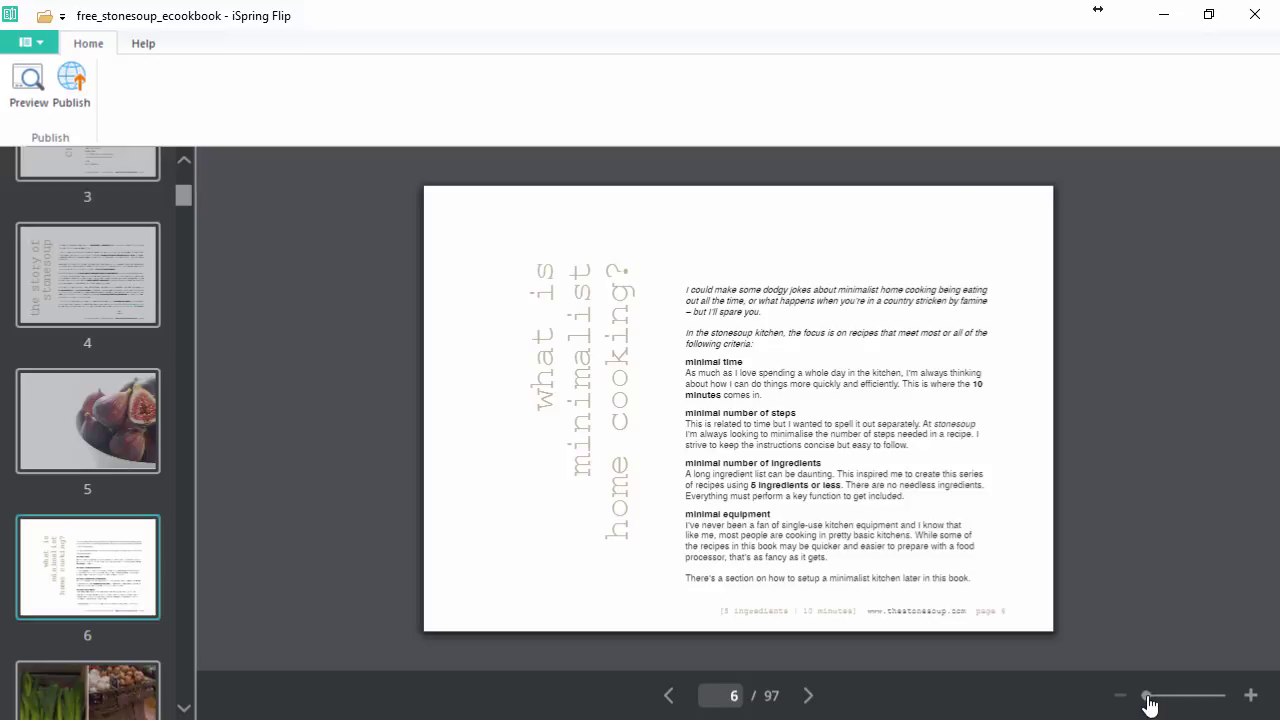
pyautogui.moveTo(1148, 703); pyautogui.dragTo(1185, 706)
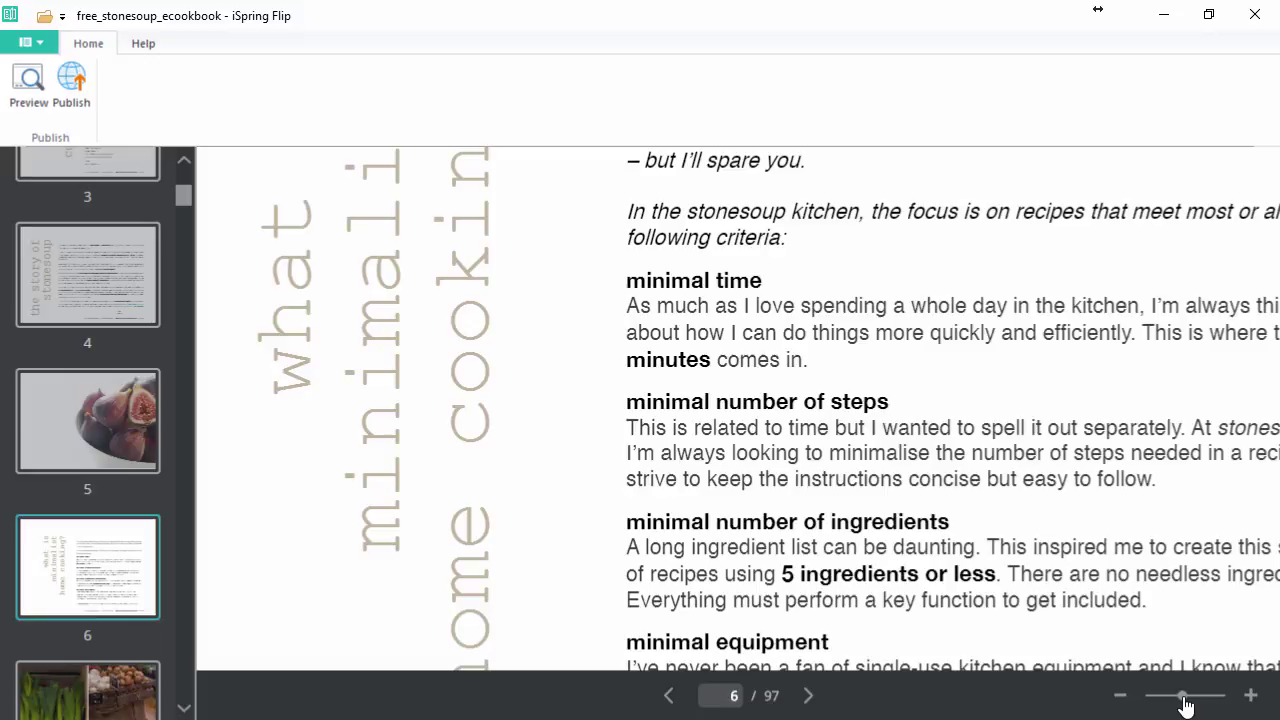
# Step: Open Book Preview and flip forward through the first several spreads
pyautogui.click(31, 110)
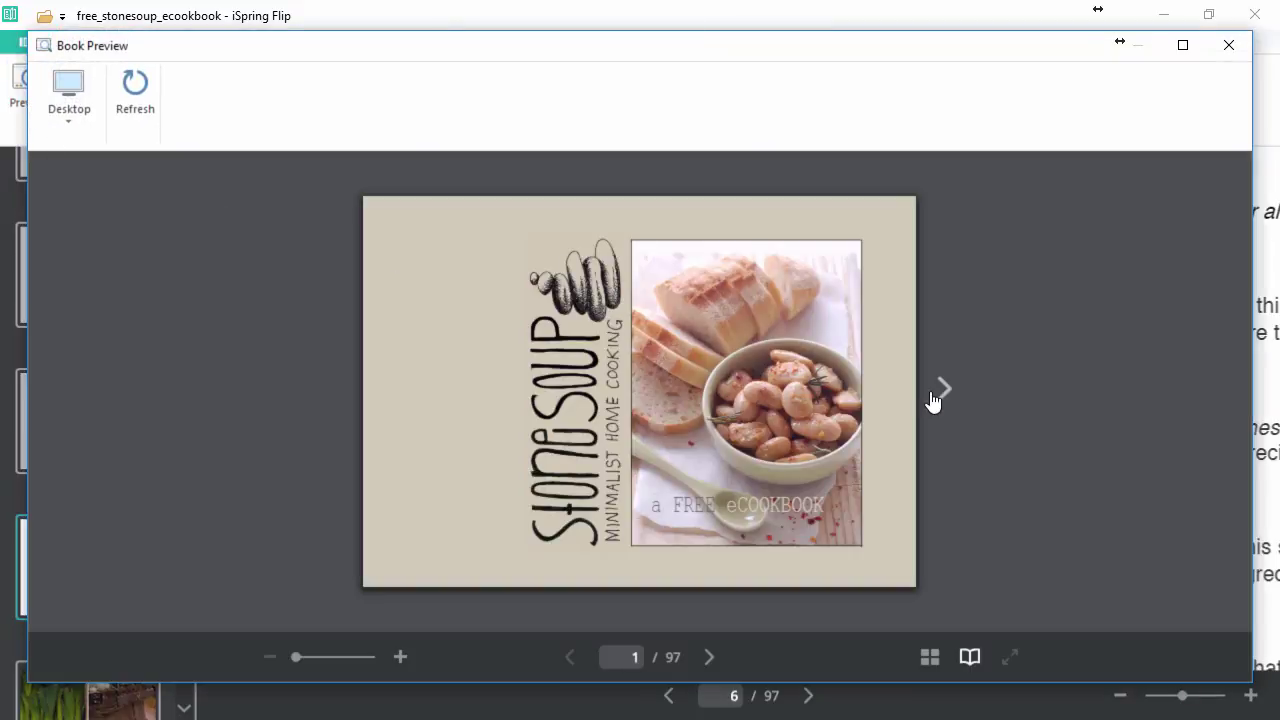
pyautogui.click(946, 395)
pyautogui.click(1222, 396)
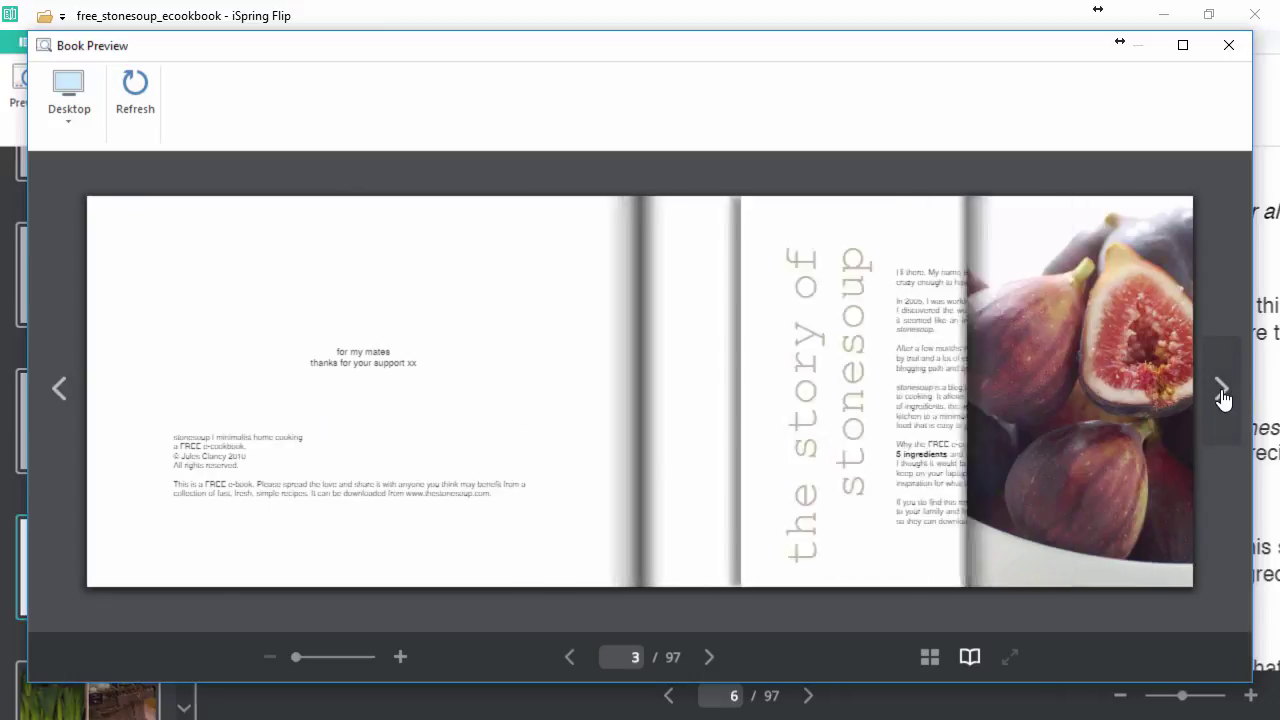
pyautogui.click(1222, 397)
pyautogui.click(1222, 396)
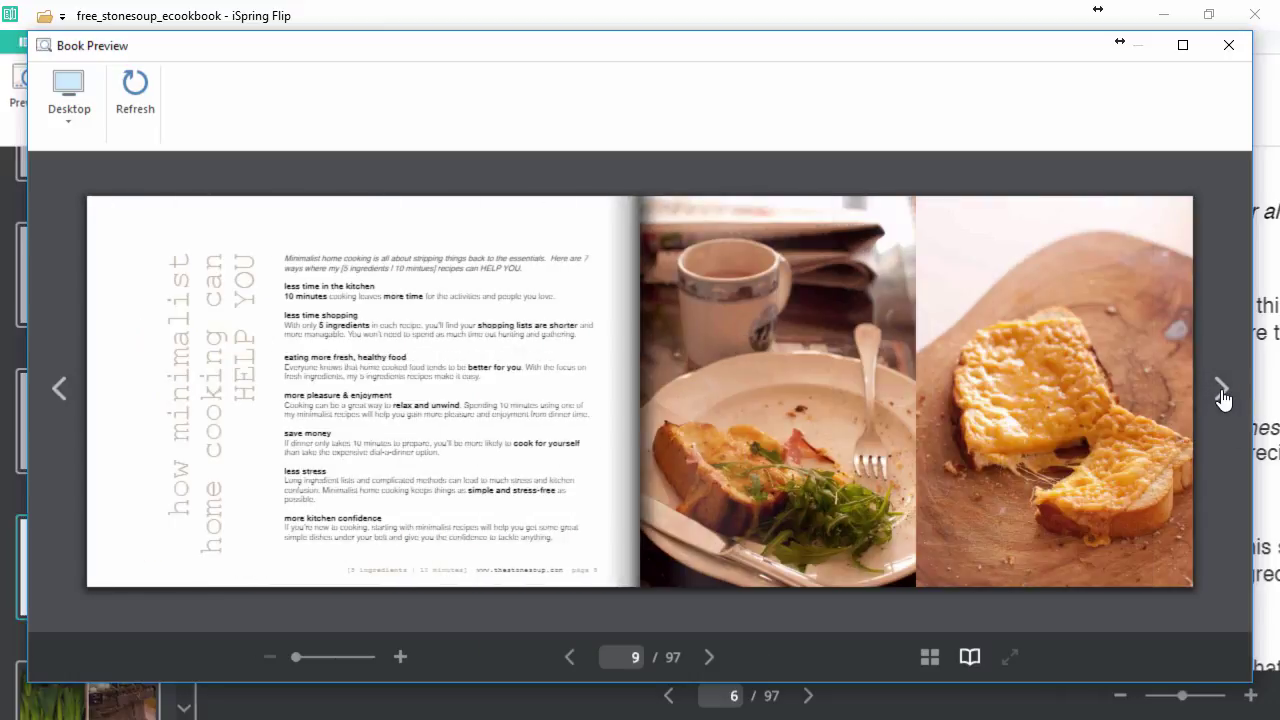
pyautogui.click(1222, 396)
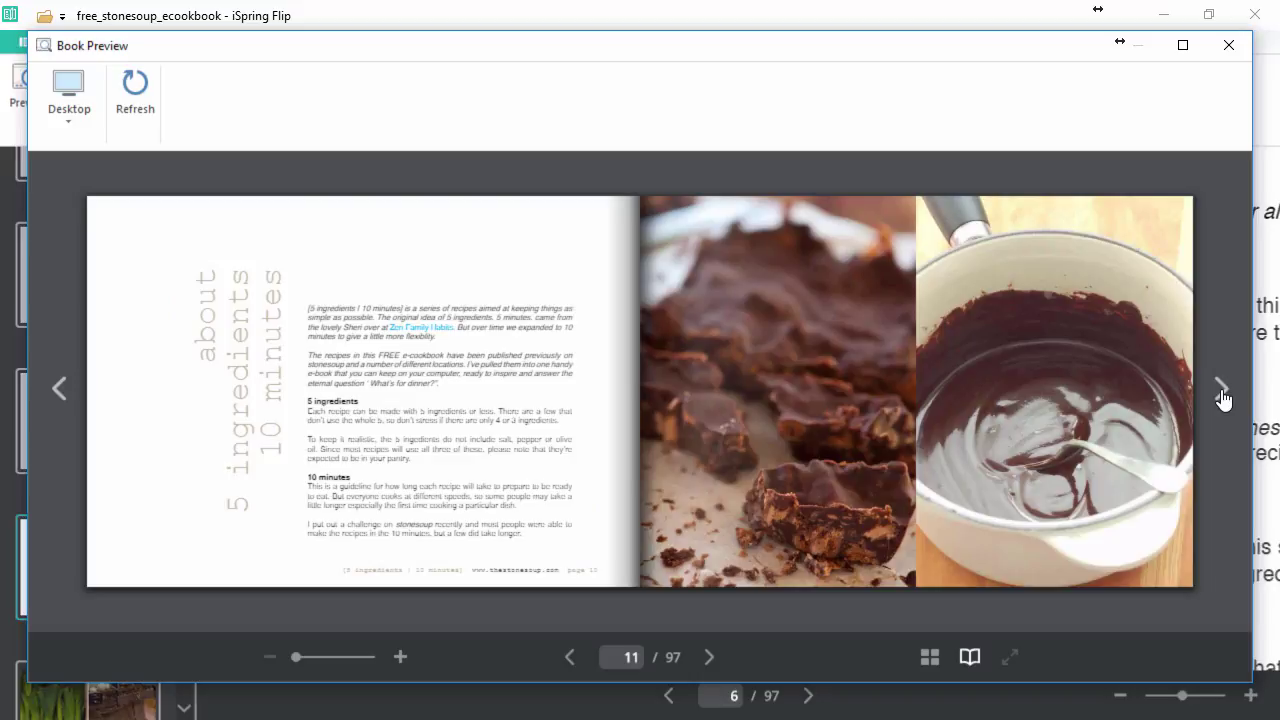
# Step: Try the single-page scrolling view, return to spreads, and flip to pages 16–17
pyautogui.click(970, 658)
pyautogui.scroll(-10, 1007, 575)
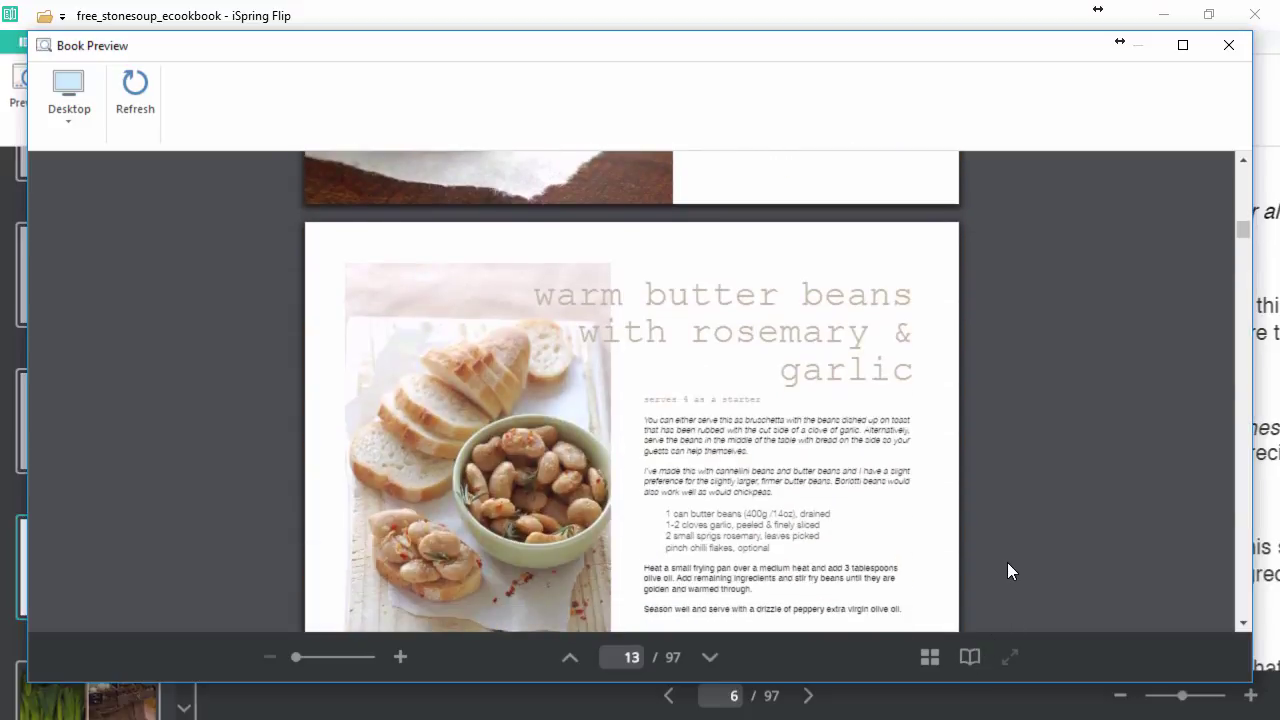
pyautogui.click(970, 658)
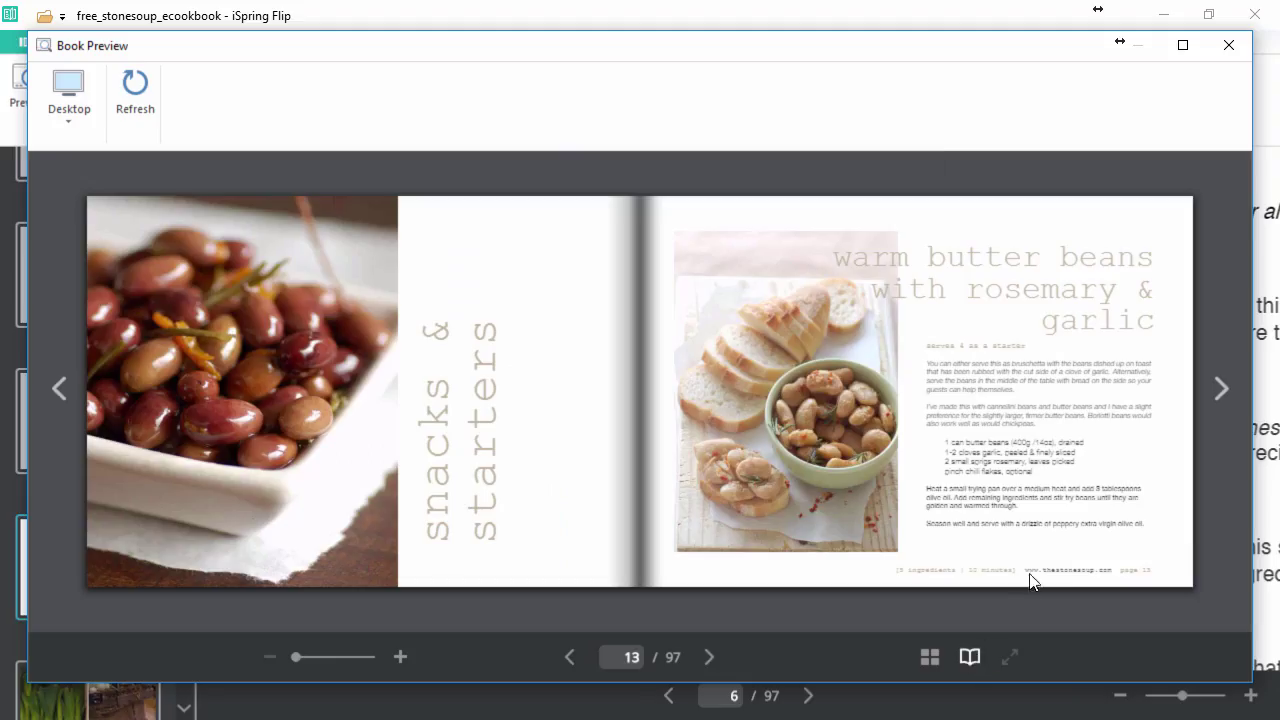
pyautogui.click(1218, 400)
pyautogui.click(1221, 398)
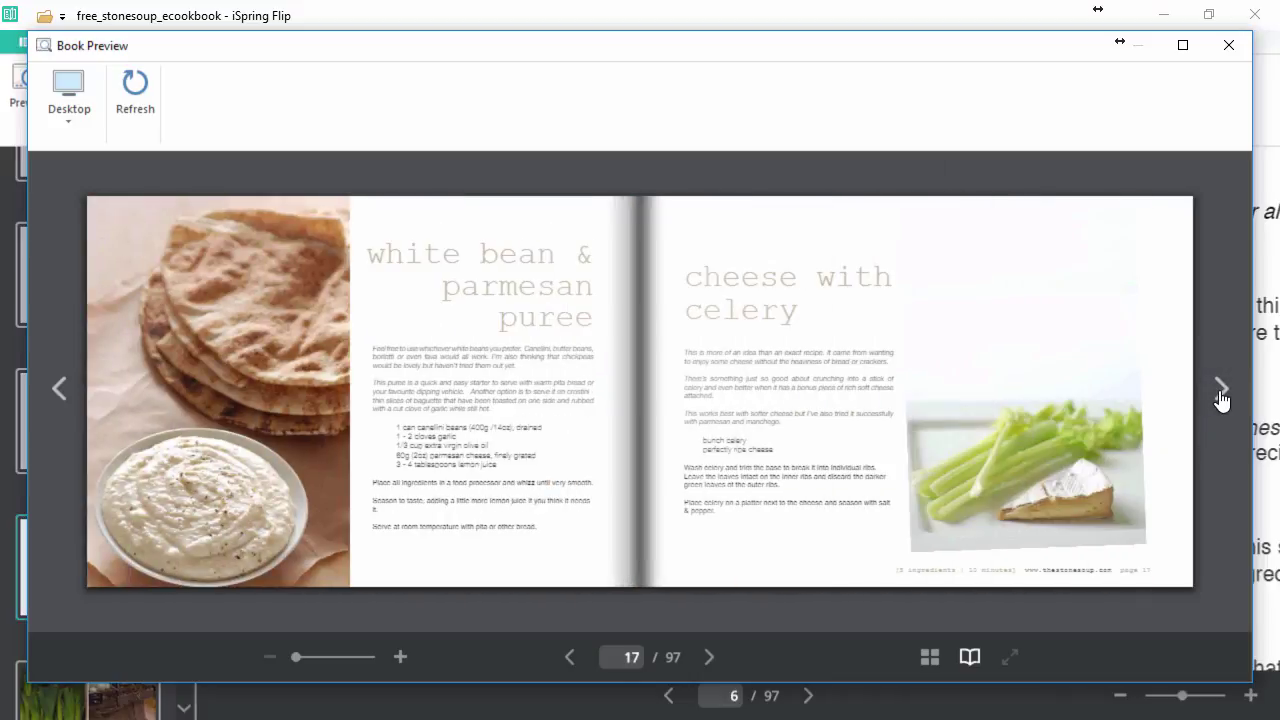
# Step: Switch the preview device to Tablet, then Smartphone, and rotate it to landscape
pyautogui.click(76, 122)
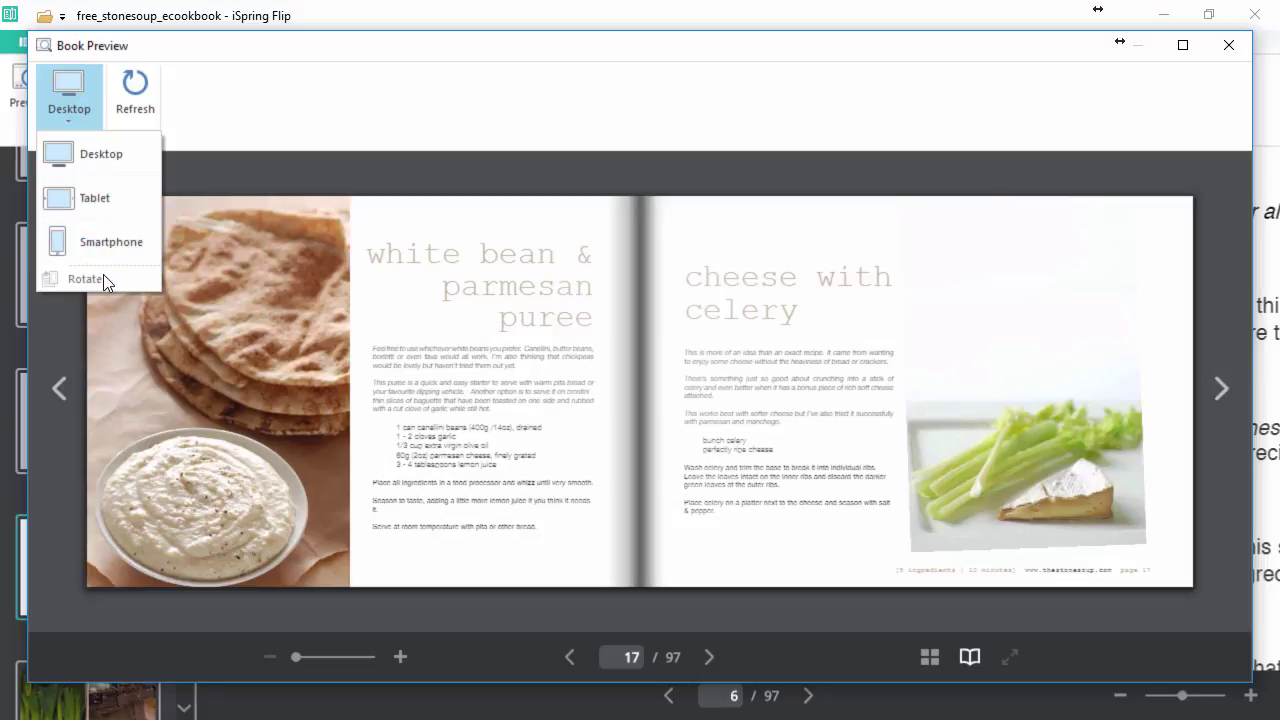
pyautogui.click(98, 205)
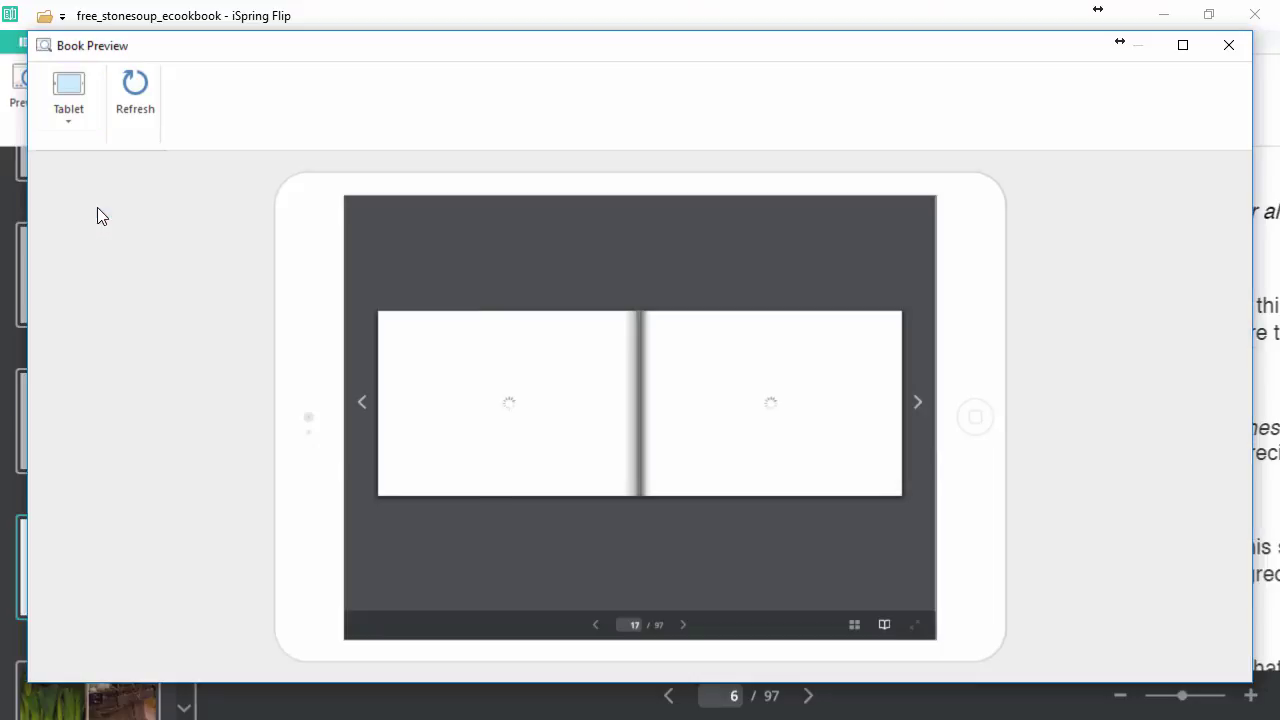
pyautogui.click(71, 121)
pyautogui.click(96, 240)
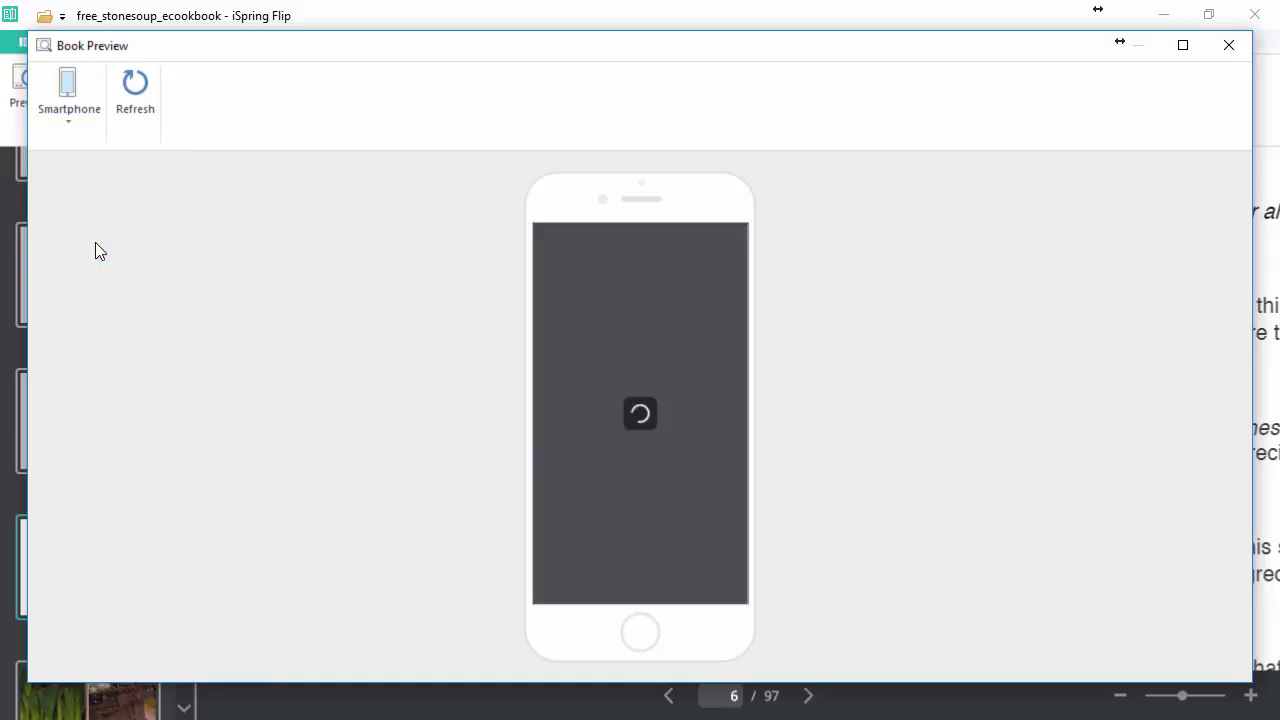
pyautogui.click(70, 121)
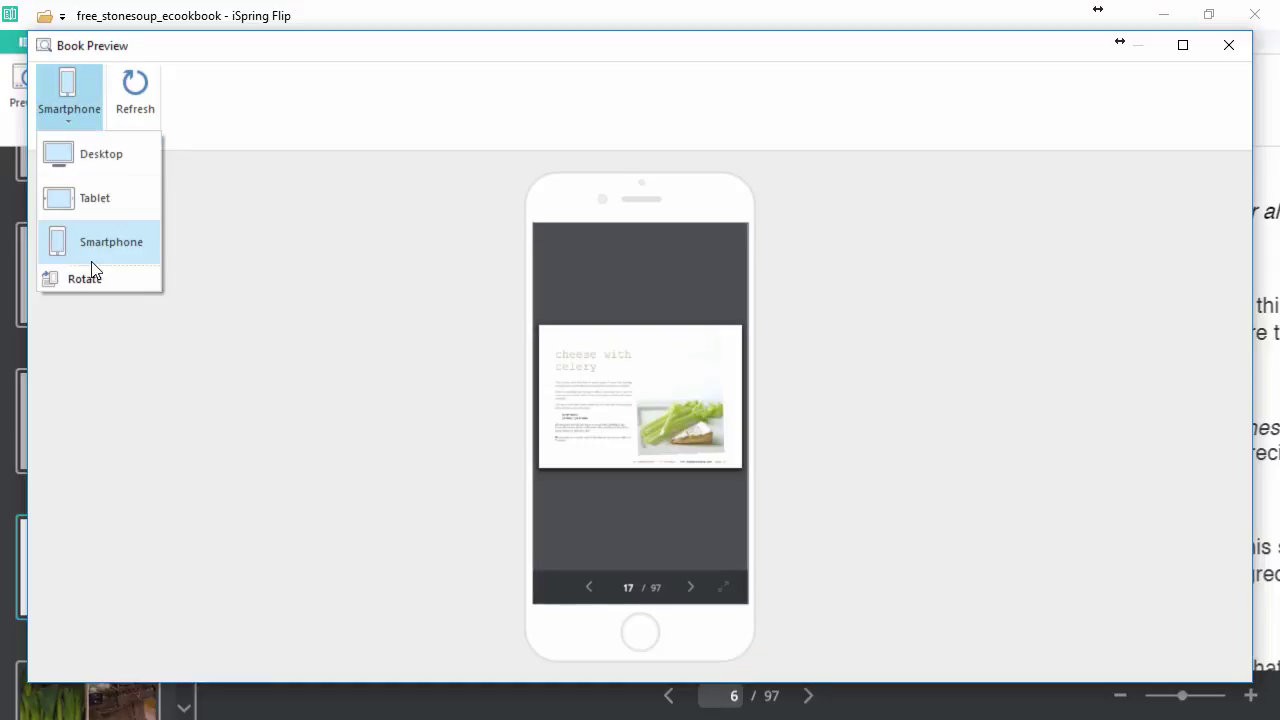
pyautogui.click(92, 276)
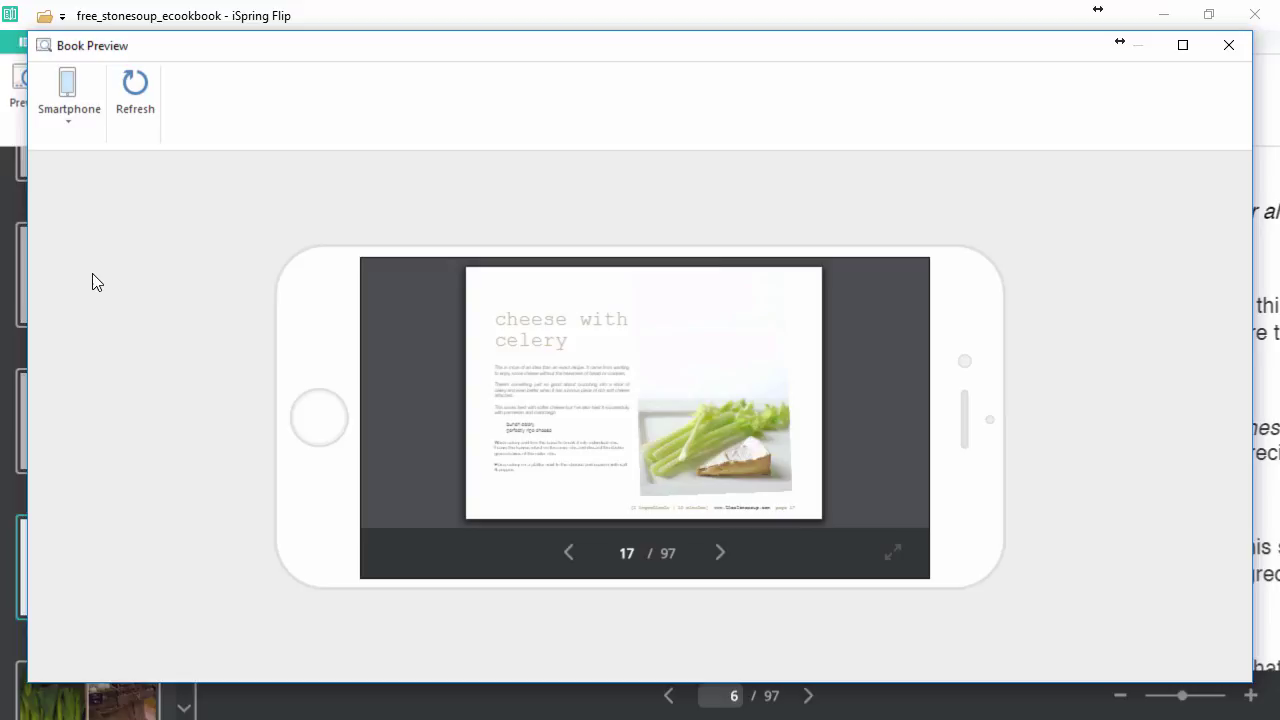
# Step: Close the preview, open Publish settings, and toggle the iSpring Play and zipped output options
pyautogui.click(1229, 50)
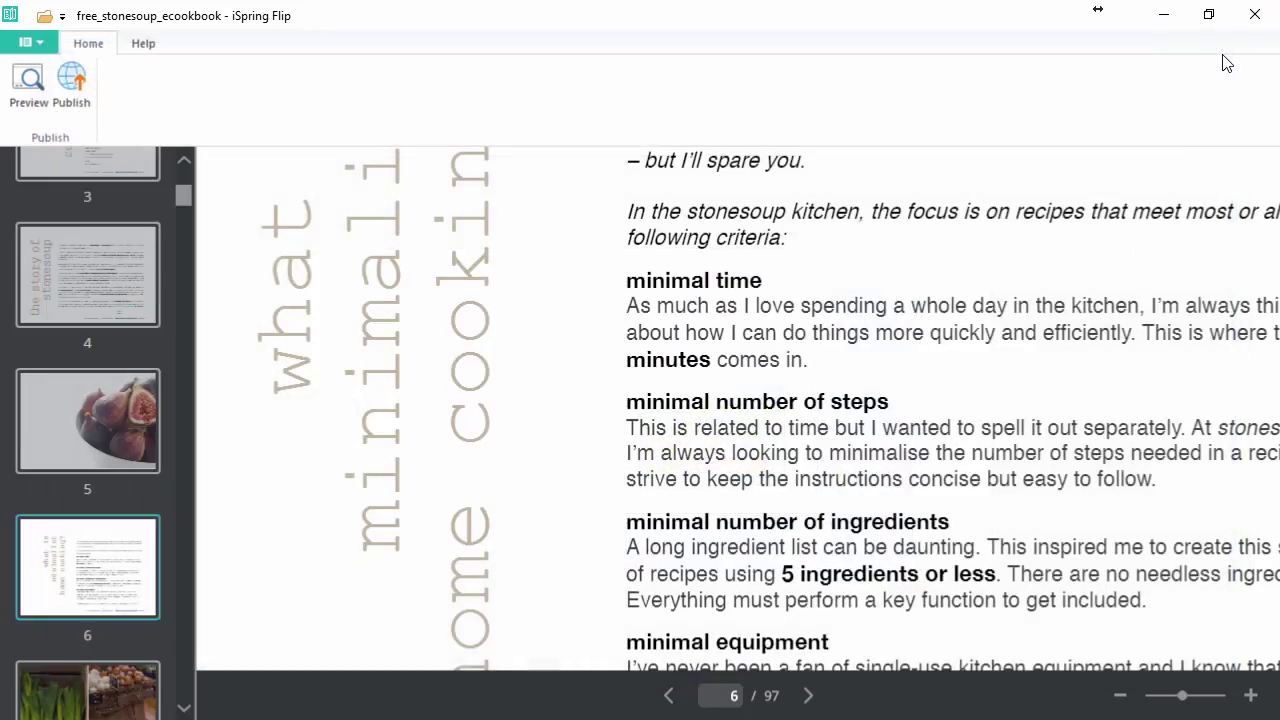
pyautogui.click(69, 108)
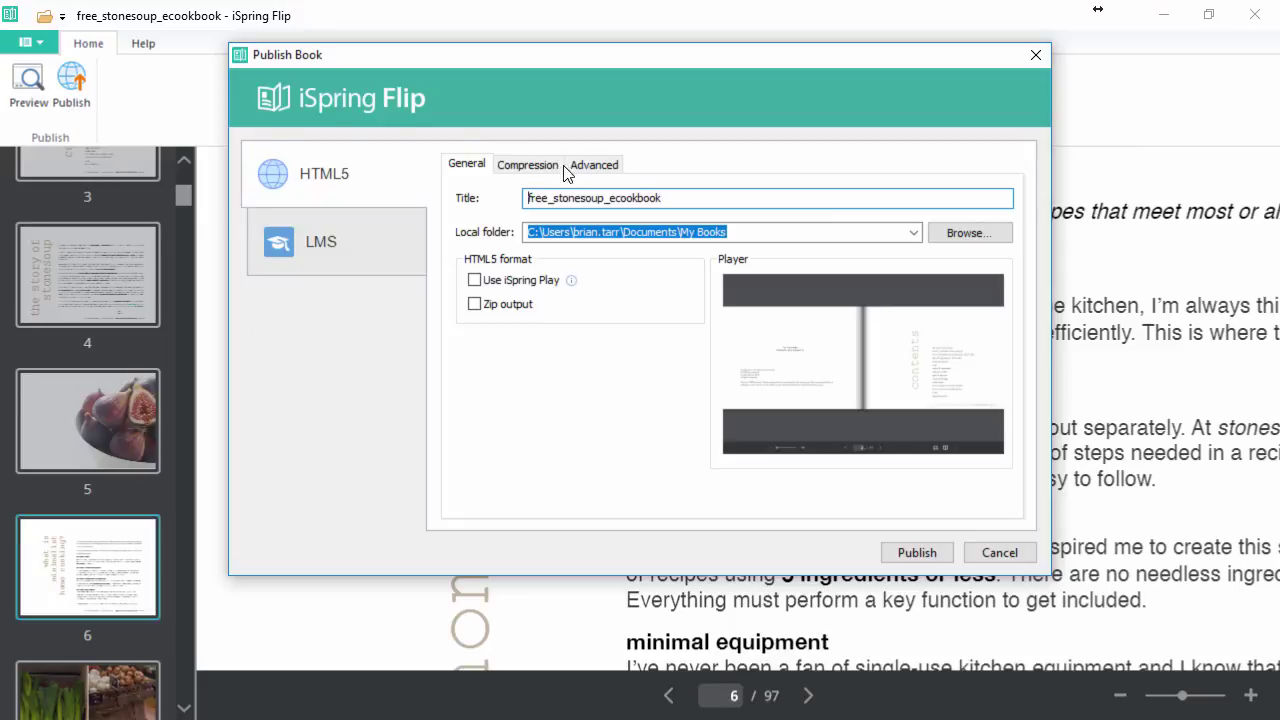
pyautogui.click(680, 197)
pyautogui.press('Tab')
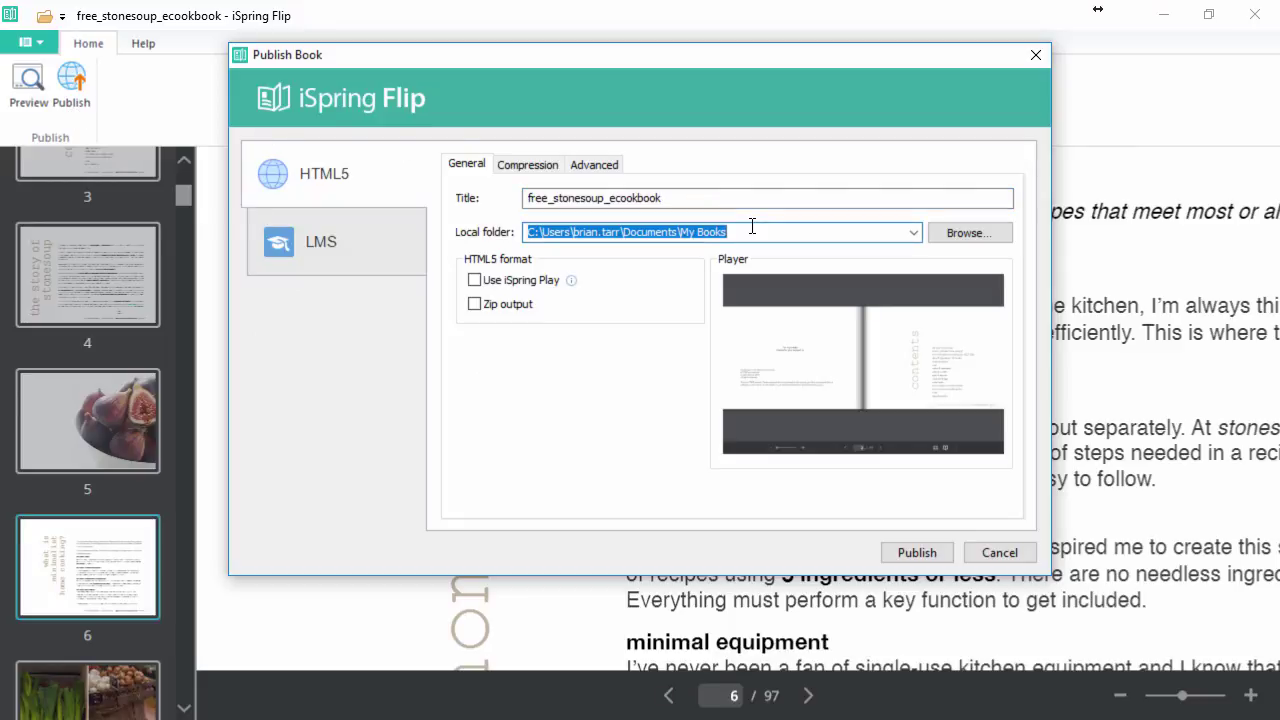
pyautogui.click(476, 282)
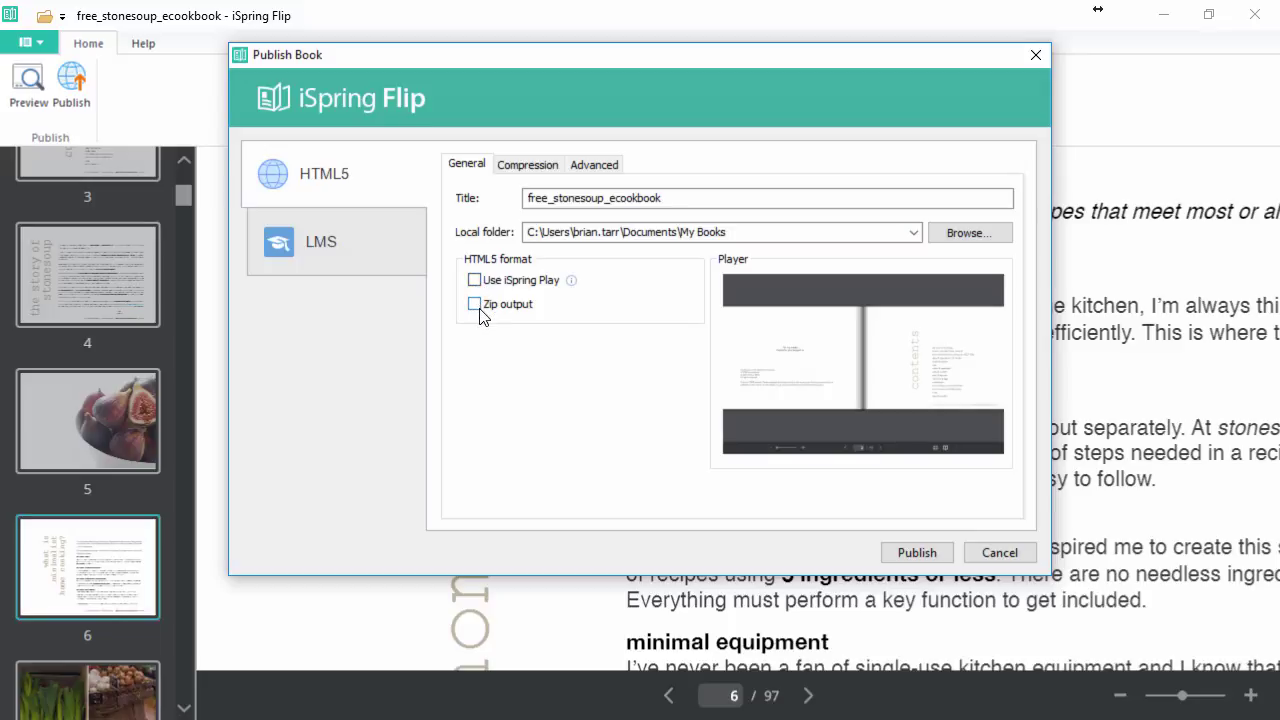
pyautogui.click(479, 309)
pyautogui.click(480, 314)
# Step: Review Compression, then enable text editing and local-drive viewing on the Advanced tab
pyautogui.click(524, 168)
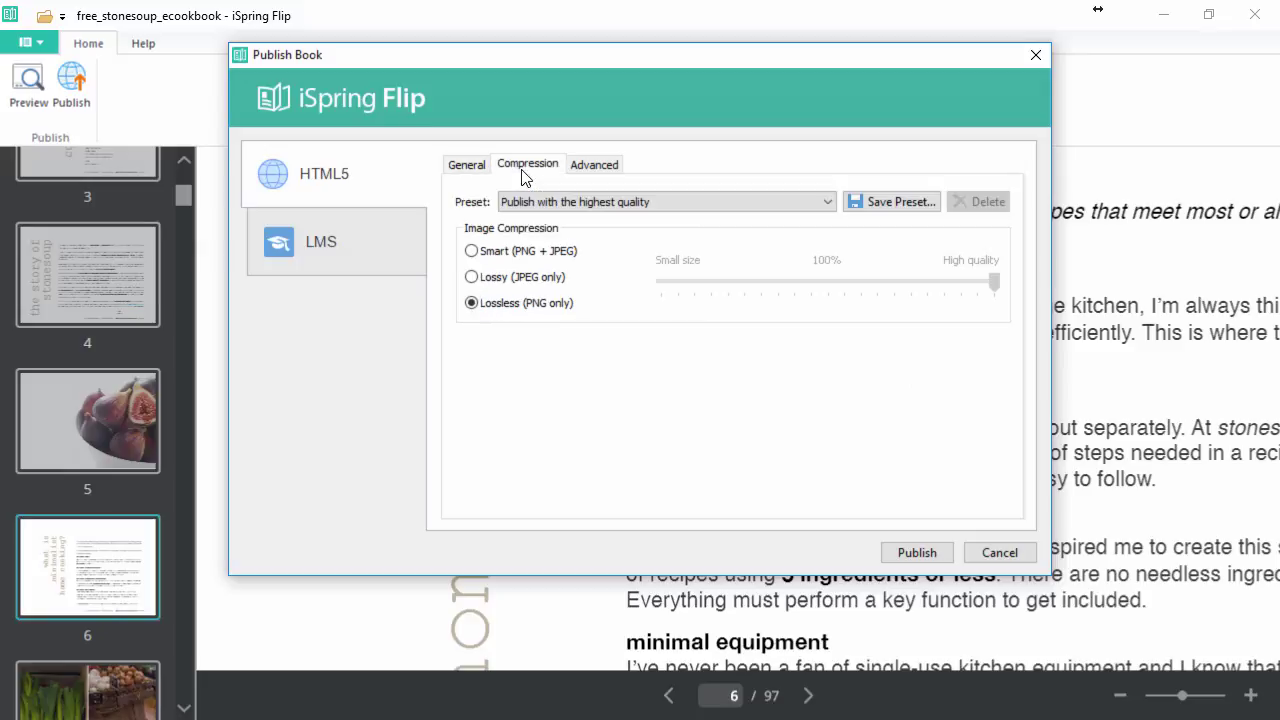
pyautogui.click(592, 175)
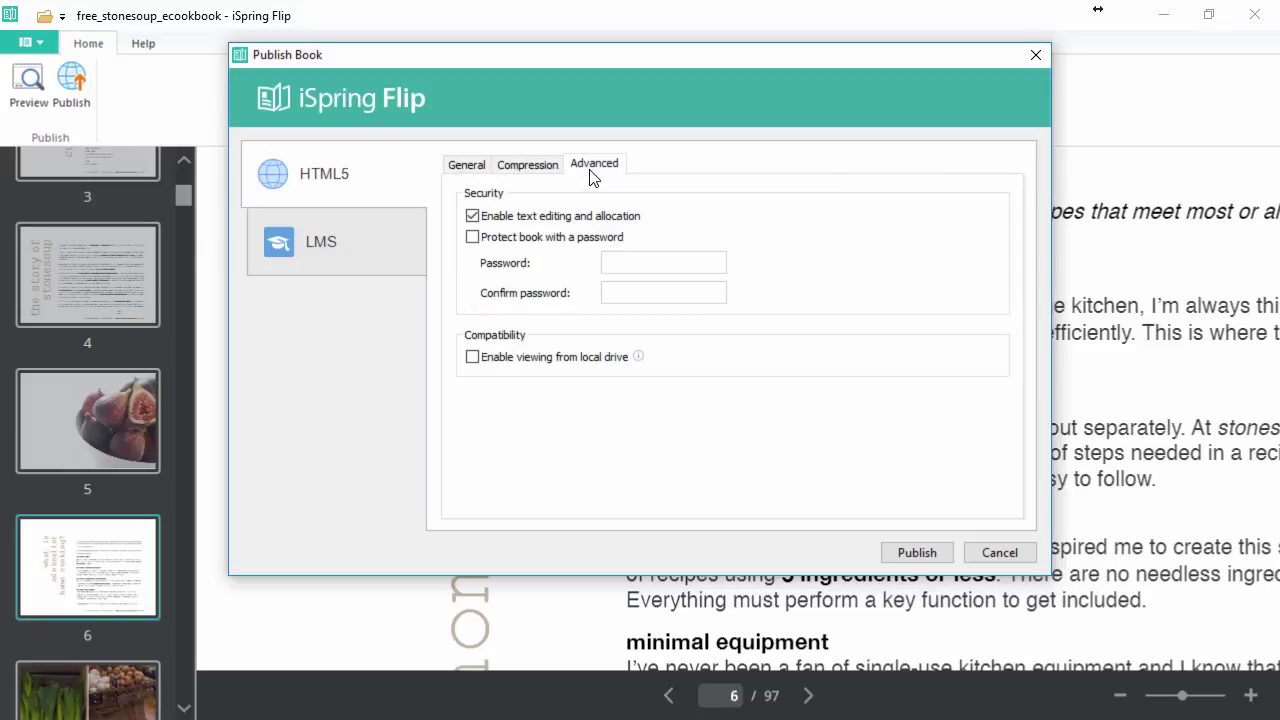
pyautogui.click(474, 216)
pyautogui.click(476, 238)
pyautogui.click(474, 238)
pyautogui.click(472, 357)
# Step: Turn local-drive viewing back off, publish, and flip to the story of stonesoup spread
pyautogui.click(474, 362)
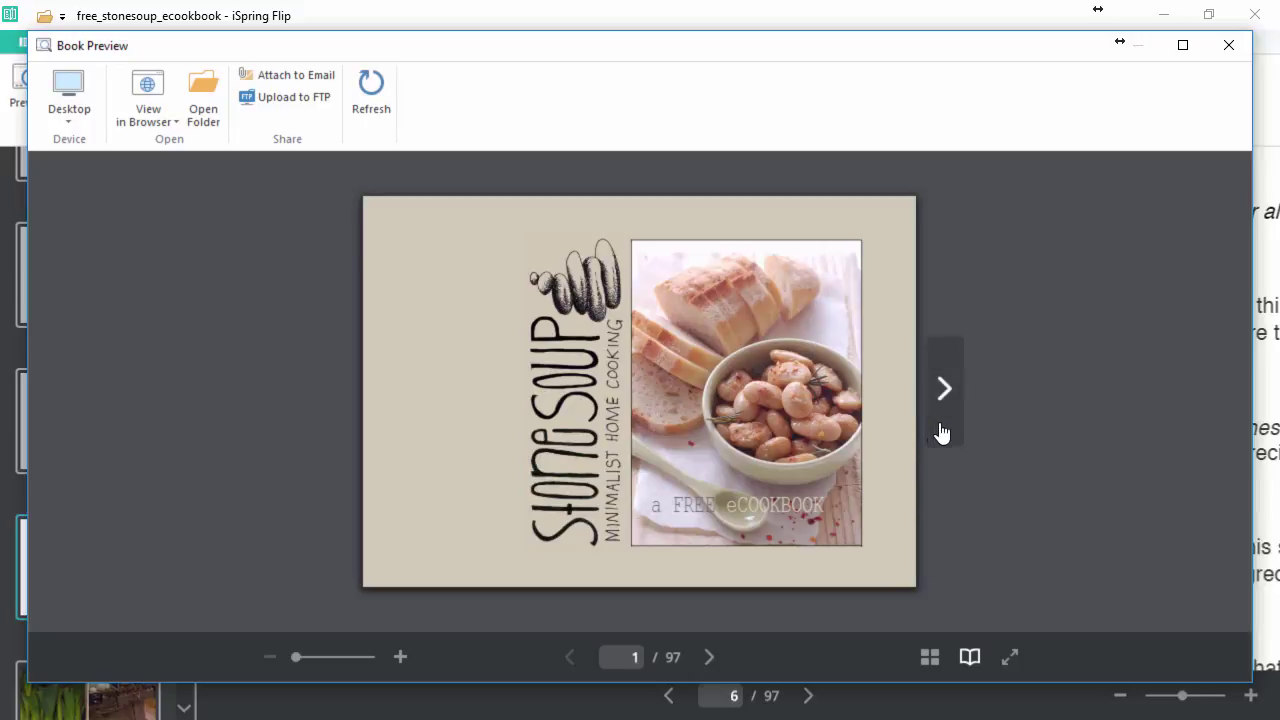
pyautogui.click(945, 428)
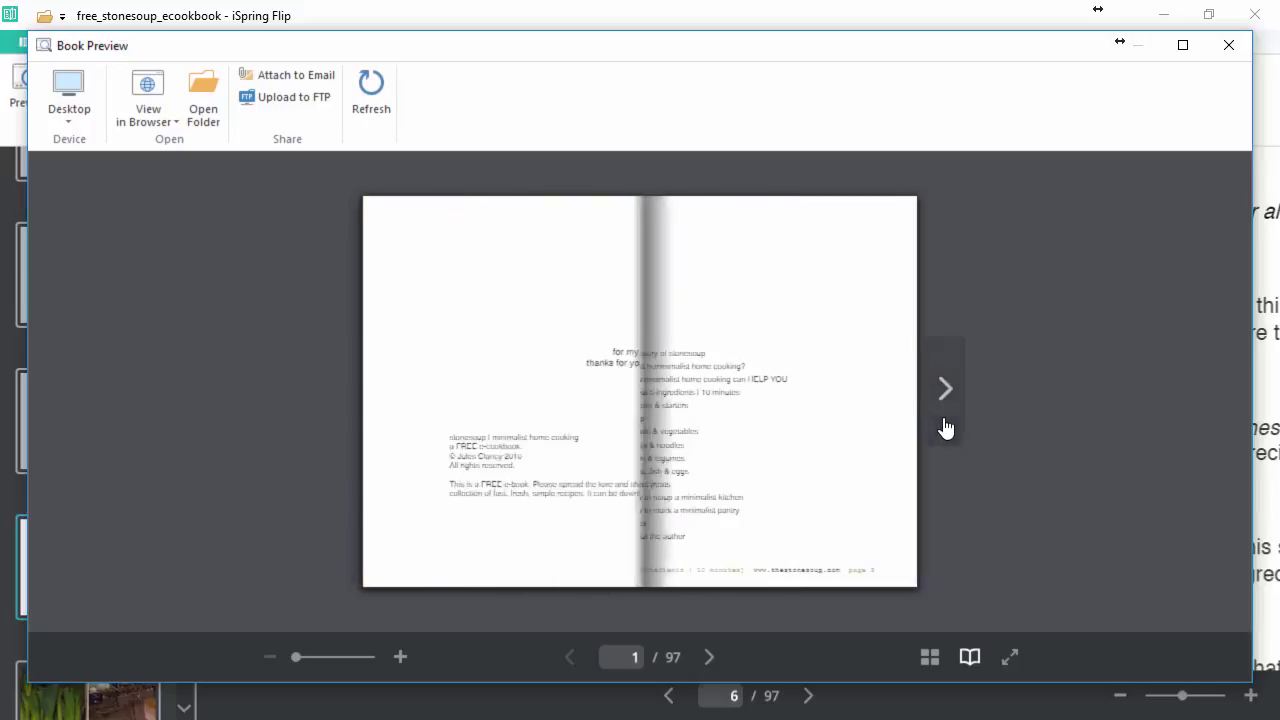
pyautogui.click(1221, 390)
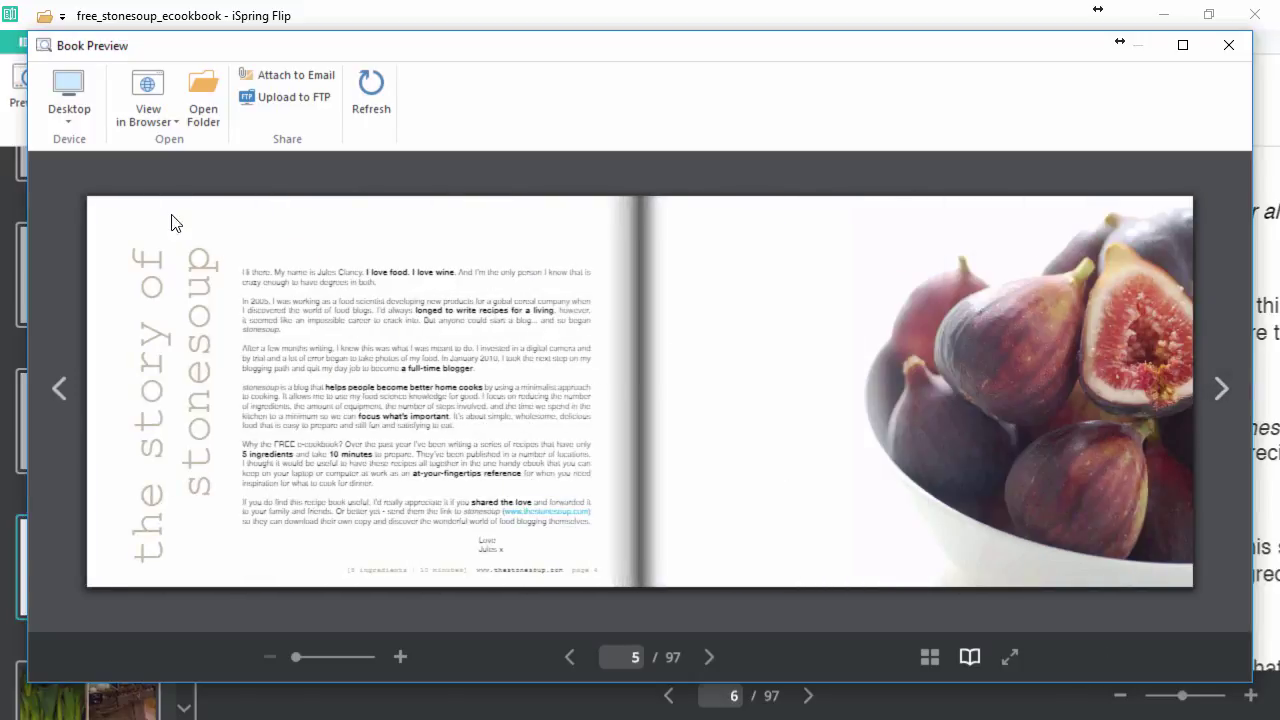
# Step: View the published book on Tablet, then Smartphone rotated to landscape
pyautogui.click(59, 122)
pyautogui.click(97, 208)
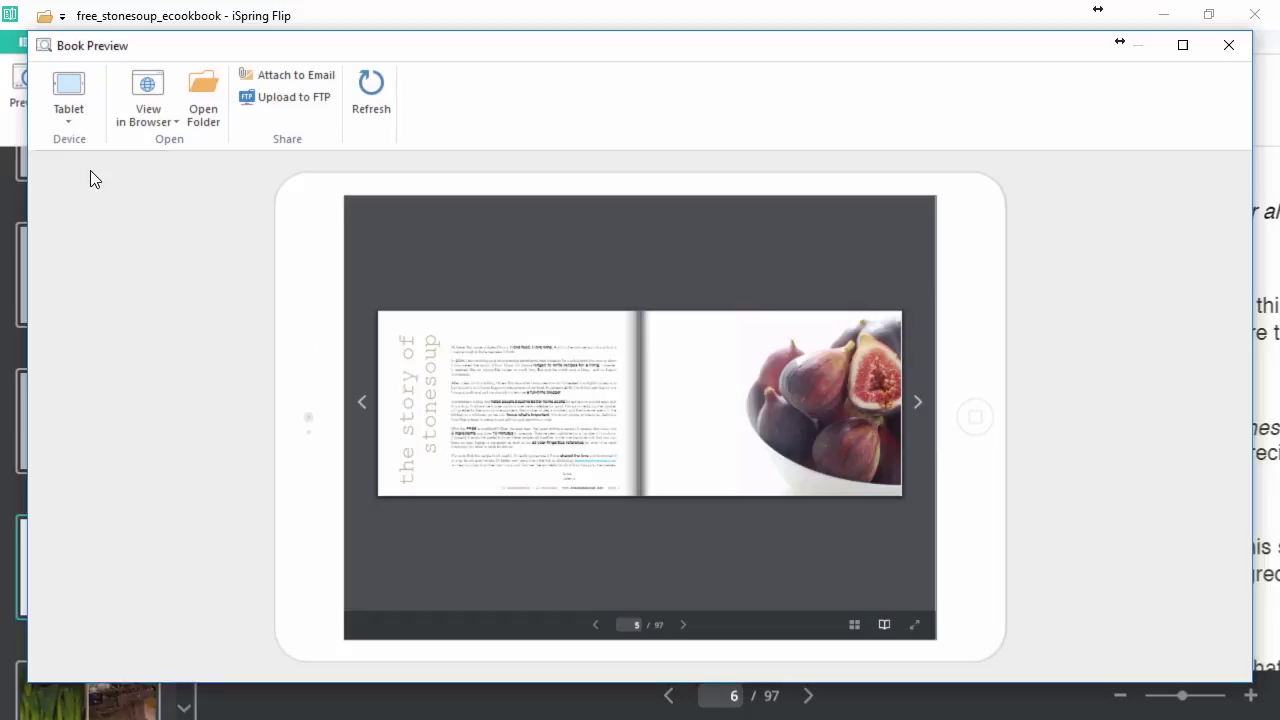
pyautogui.click(71, 120)
pyautogui.click(92, 245)
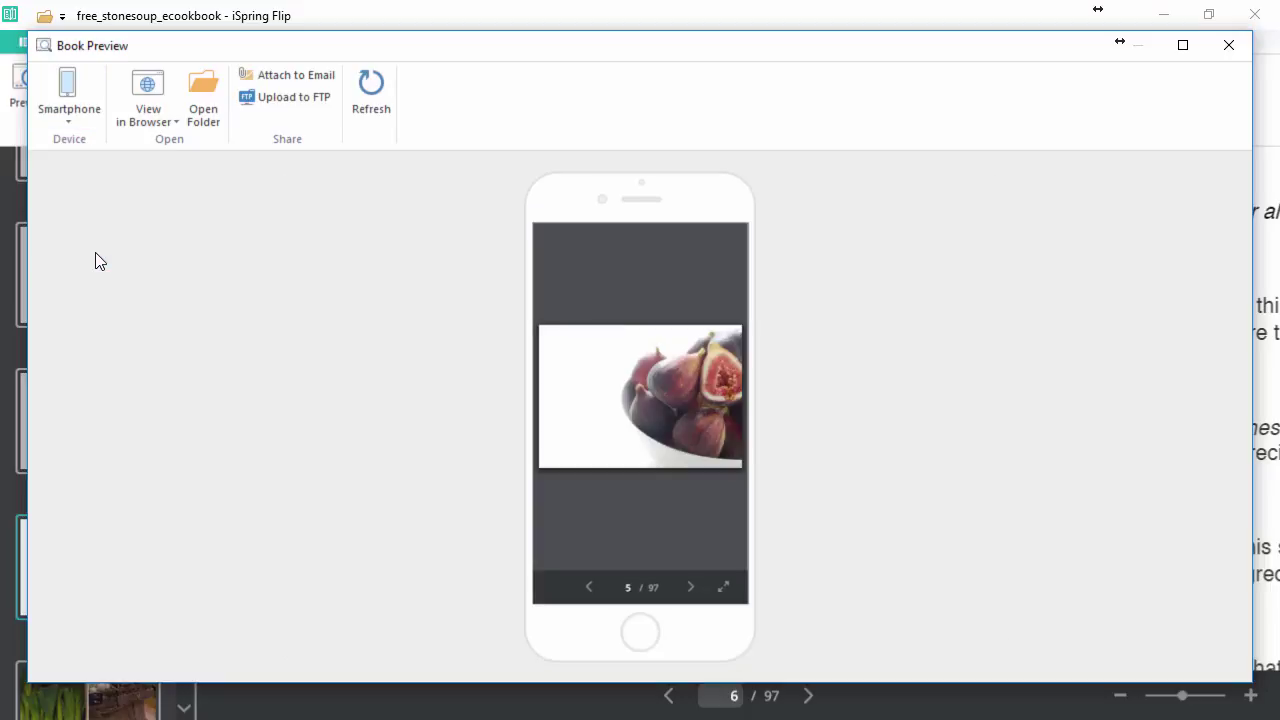
pyautogui.click(70, 120)
pyautogui.click(100, 289)
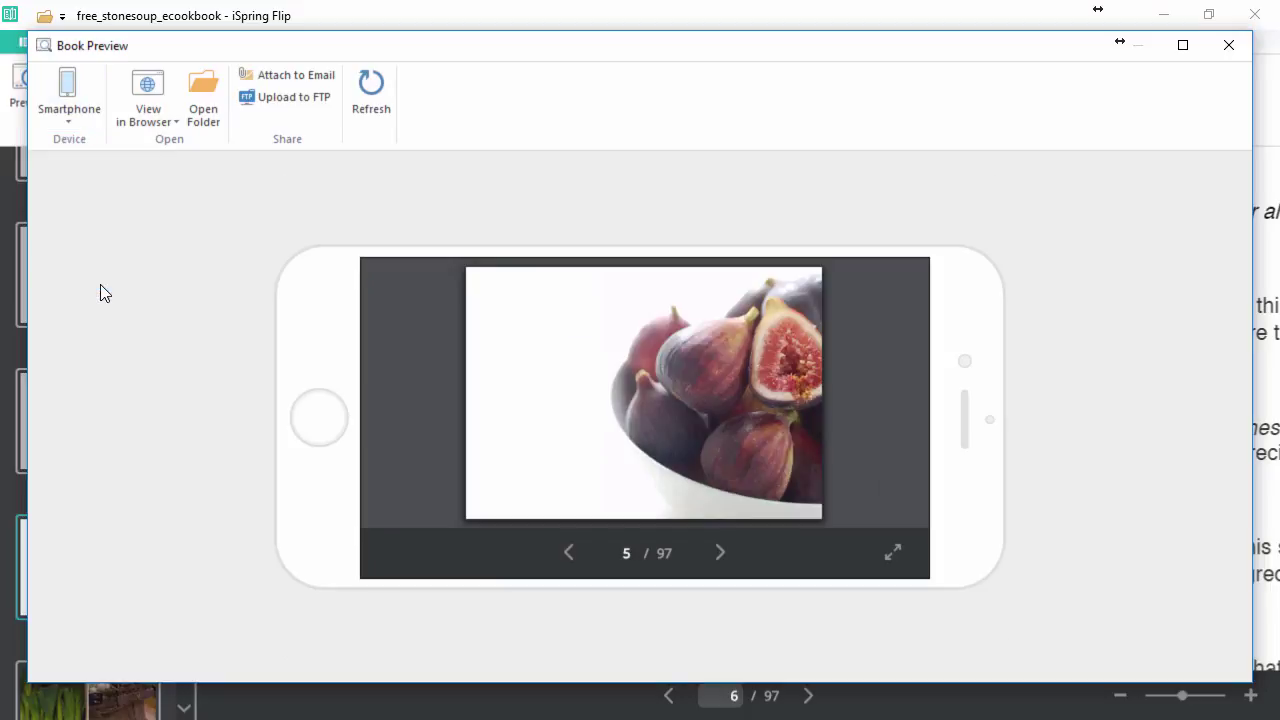
pyautogui.click(157, 122)
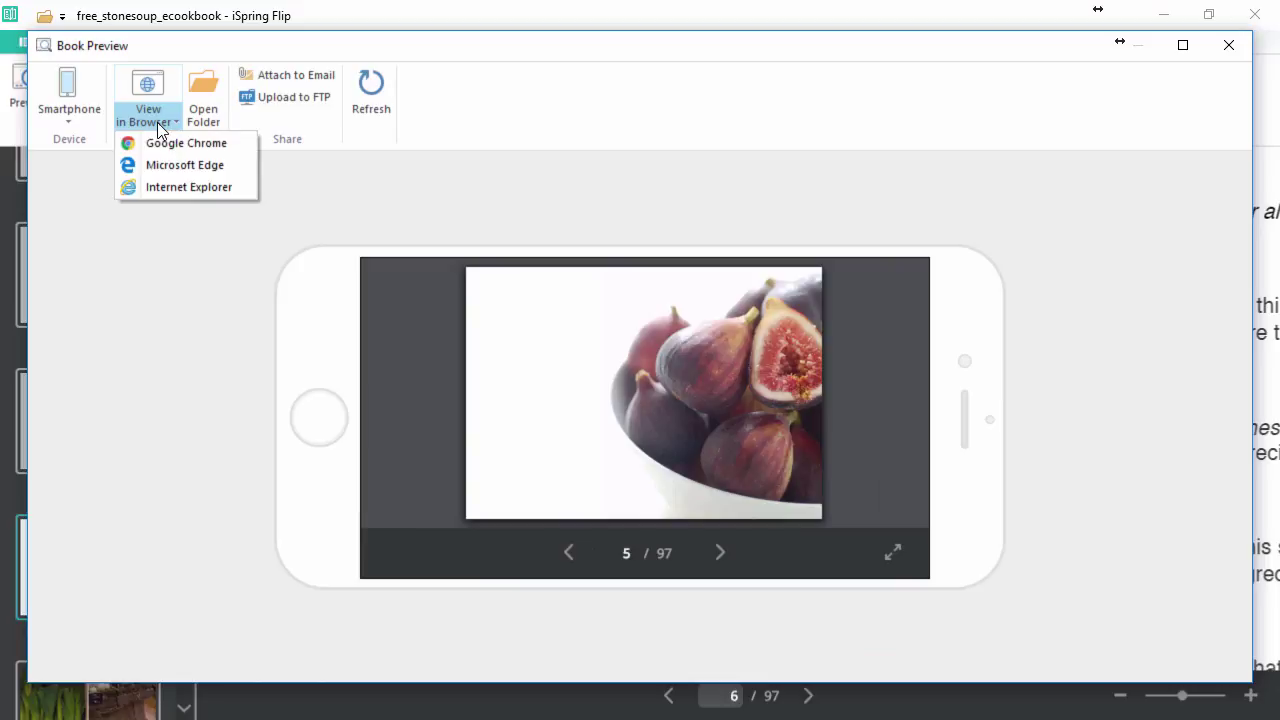
pyautogui.click(157, 122)
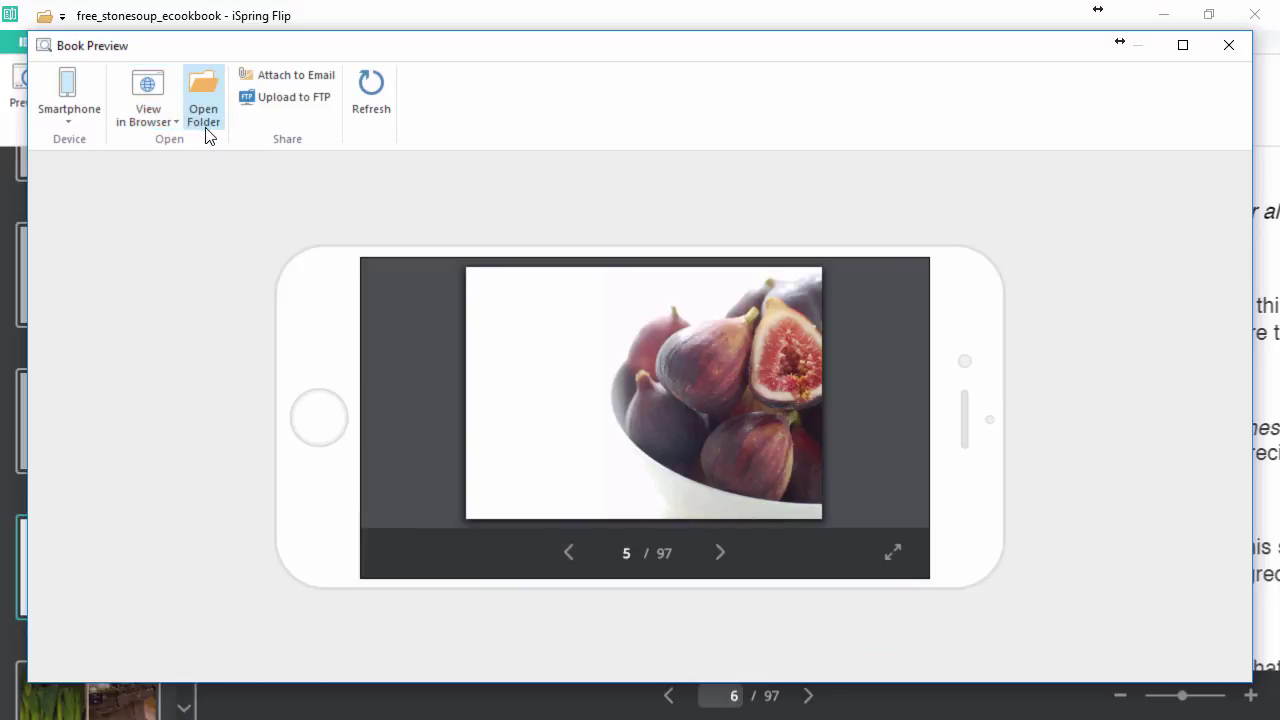